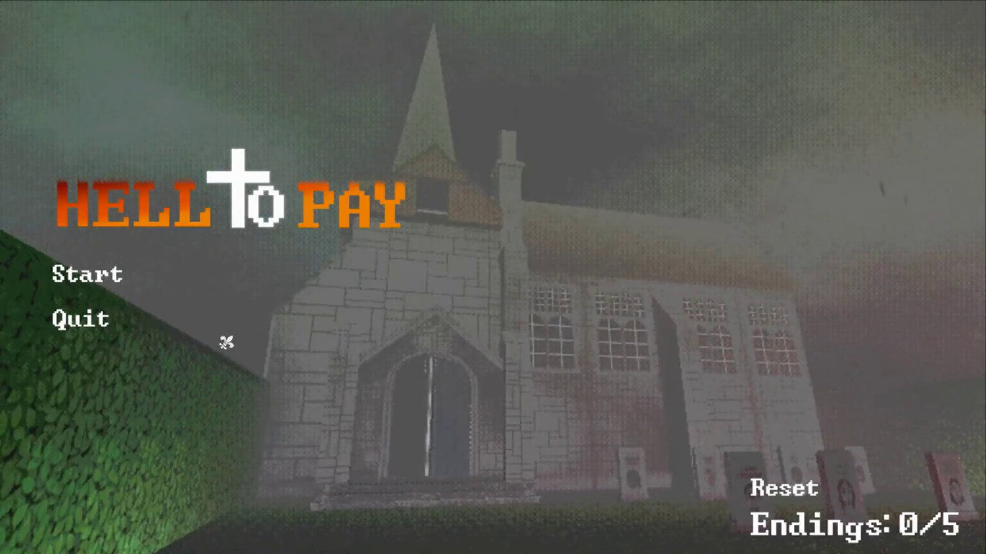
left_click(113, 276)
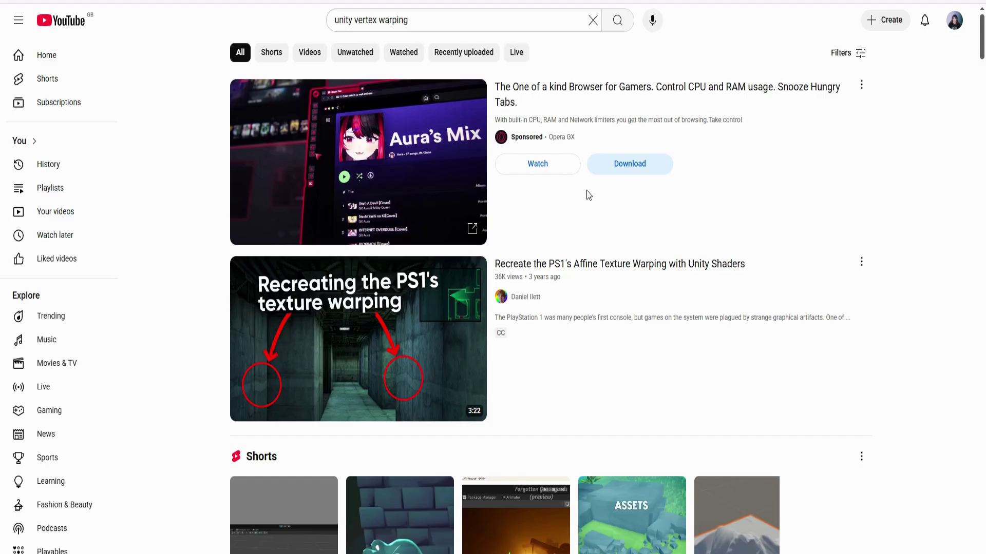
Browse the YouTube search results for "unity vertex warping".
scroll(586, 195, "down", 1)
mouse_move(418, 263)
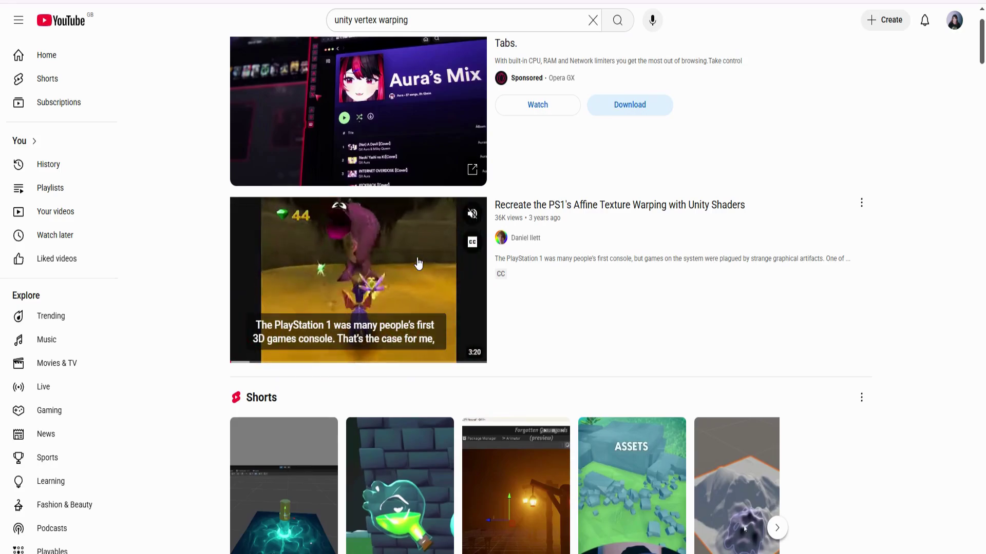
scroll(416, 260, "down", 6)
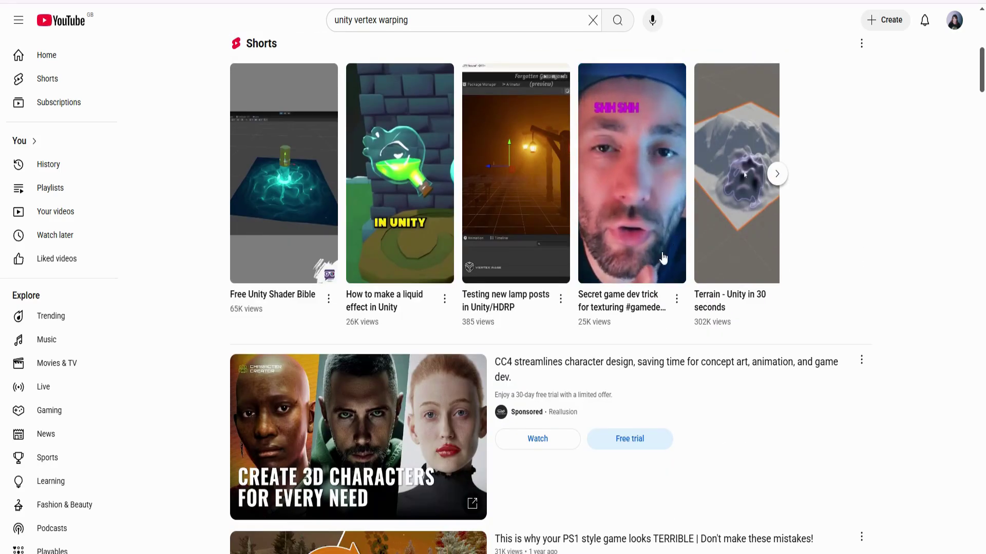
scroll(652, 267, "down", 3)
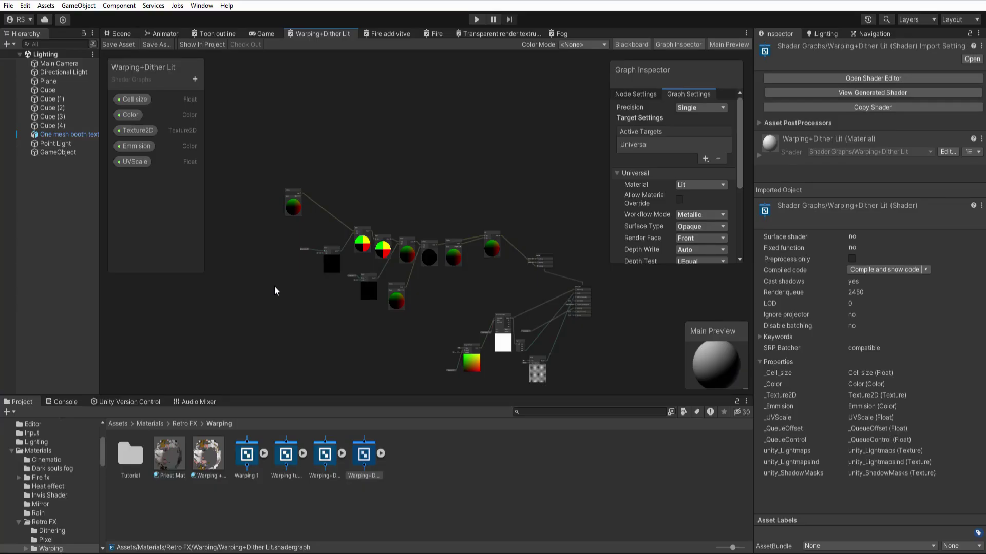
In Unity, examine the node networks of the Warping+Dither Lit and Wireframe Shader graphs.
scroll(275, 300, "up", 5)
middle_click_drag(363, 269, 281, 331)
scroll(288, 339, "down", 2)
middle_click_drag(362, 337, 442, 235)
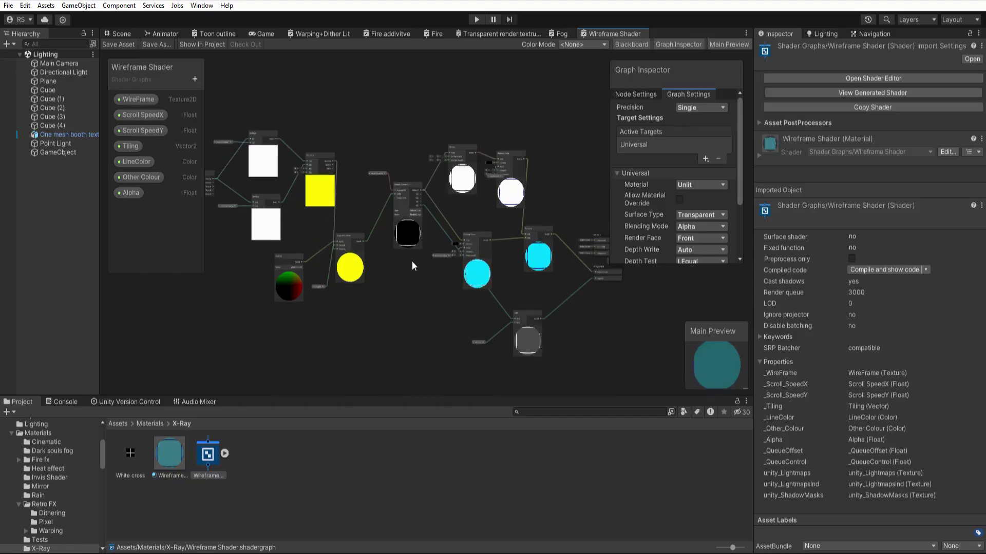
scroll(411, 261, "up", 3)
middle_click_drag(372, 244, 546, 131)
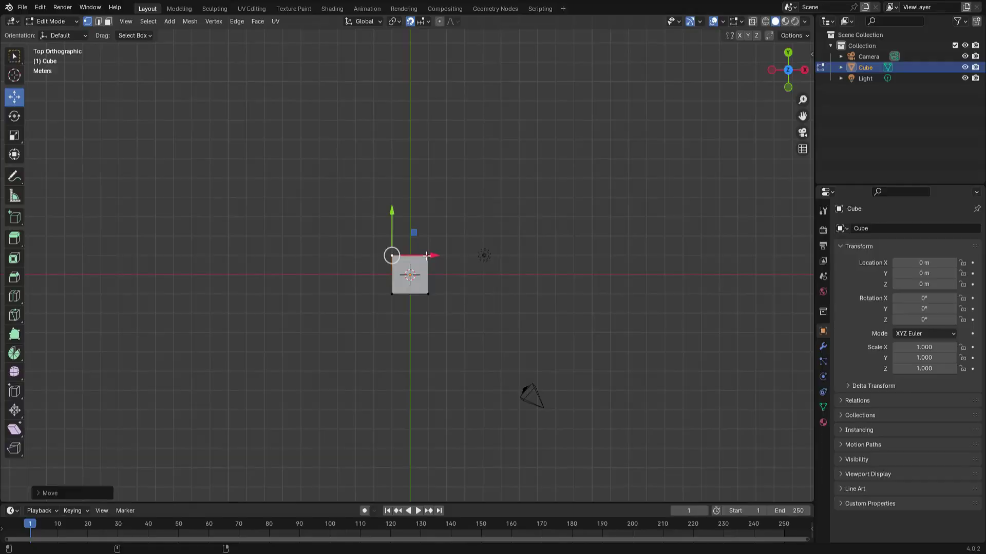
In Blender, move the cube's corner vertices to new grid positions in top view with snapping enabled.
left_click_drag(422, 256, 367, 257)
left_click_drag(343, 223, 359, 203)
mouse_move(369, 242)
left_mouse_down()
mouse_move(404, 242)
mouse_move(379, 243)
left_mouse_up()
left_click_drag(341, 217, 411, 239)
mouse_move(388, 199)
left_mouse_down()
mouse_move(388, 209)
mouse_move(388, 186)
left_mouse_up()
left_click_drag(419, 229, 369, 226)
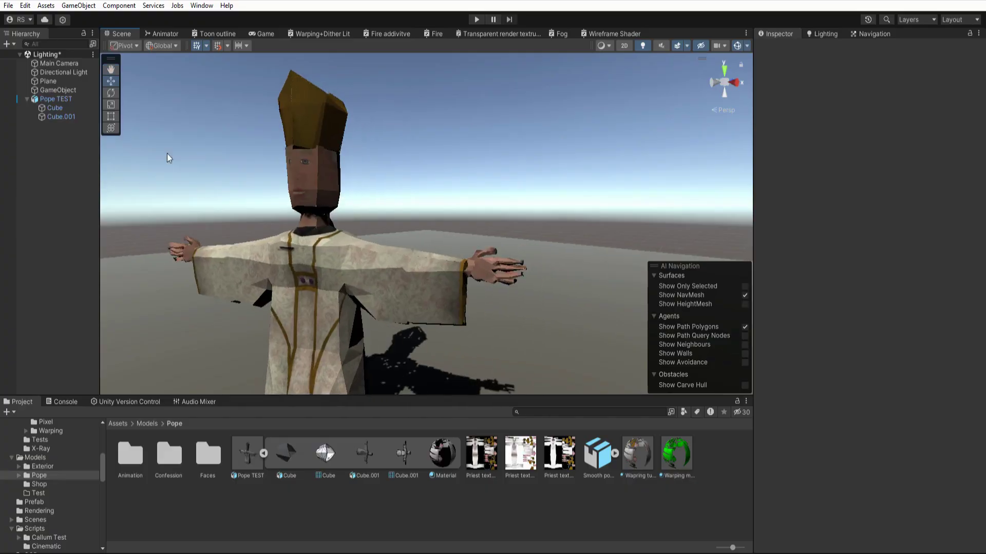
In Unity, set the Cell size of the Wapring tutorial material to 3 and inspect the Pope model.
left_click_drag(168, 156, 303, 183, "alt")
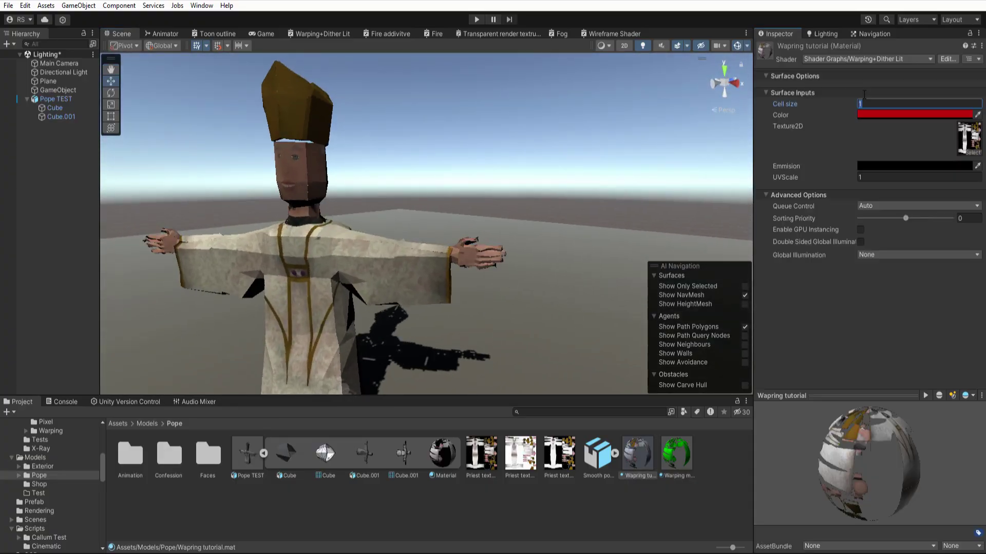
type("3")
scroll(331, 136, "up", 3)
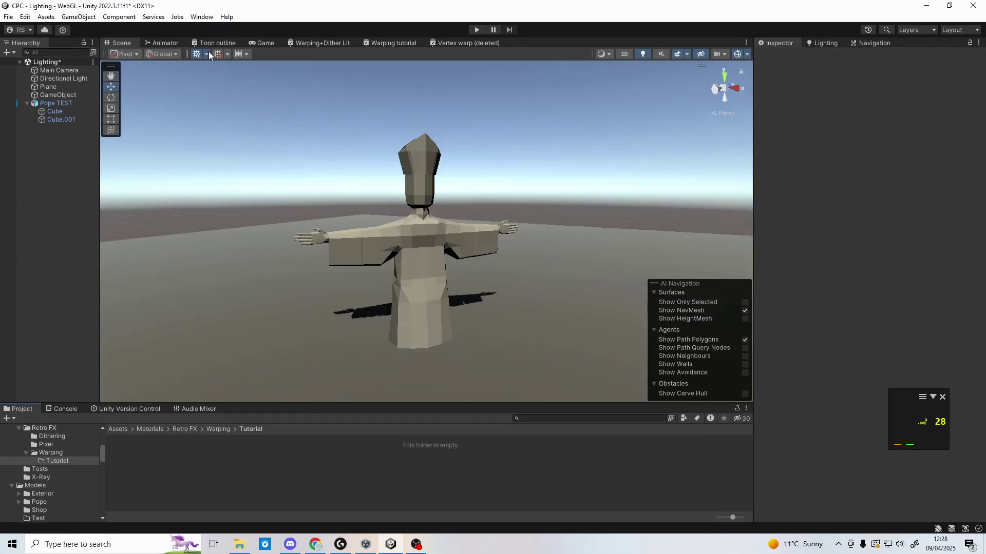
Search the Package Manager for "shader" and check the Shader Graph package's installation.
left_click(201, 16)
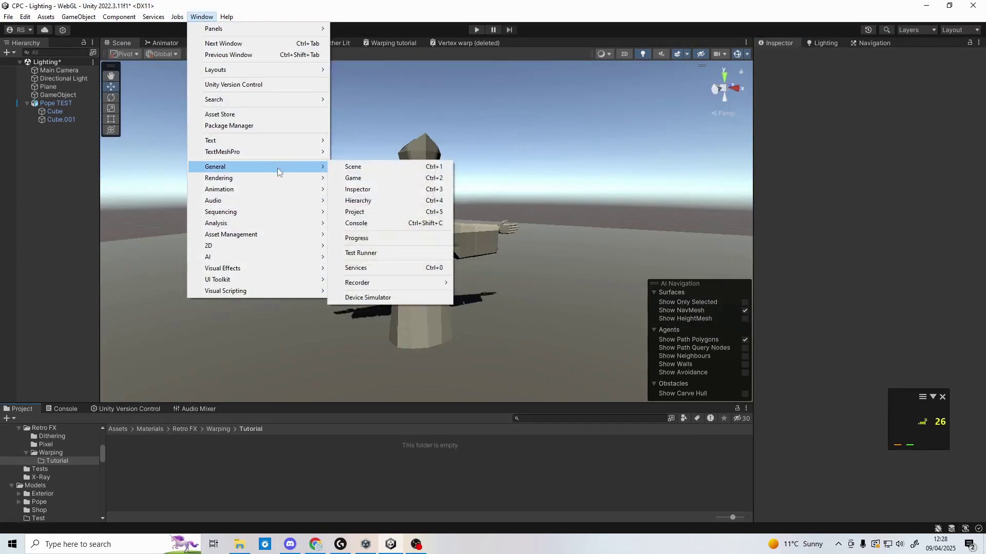
mouse_move(274, 190)
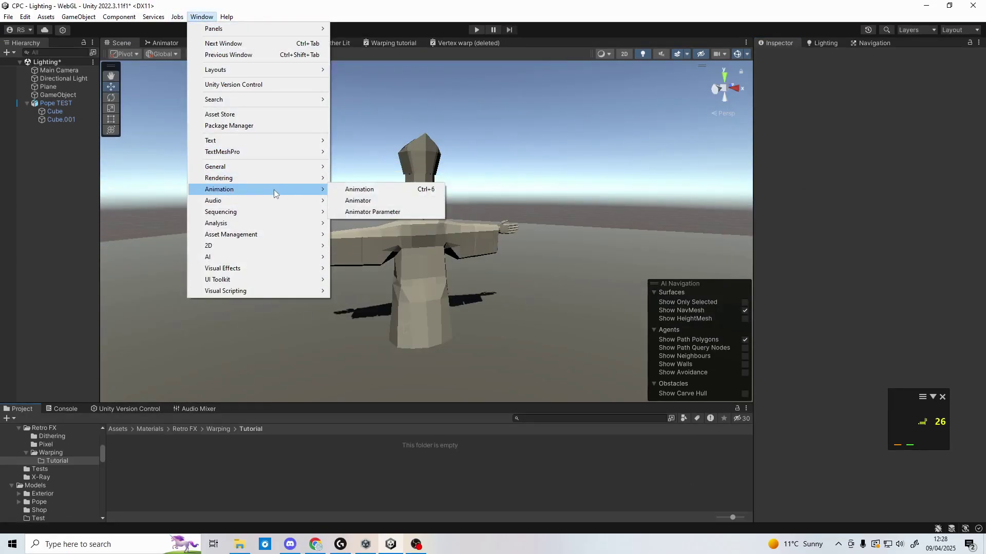
left_click(292, 129)
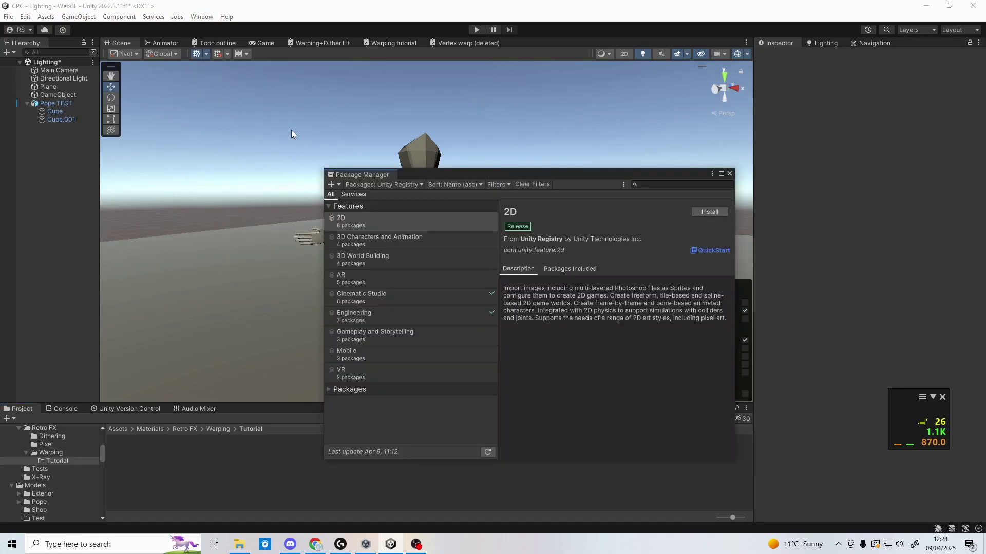
left_click(659, 186)
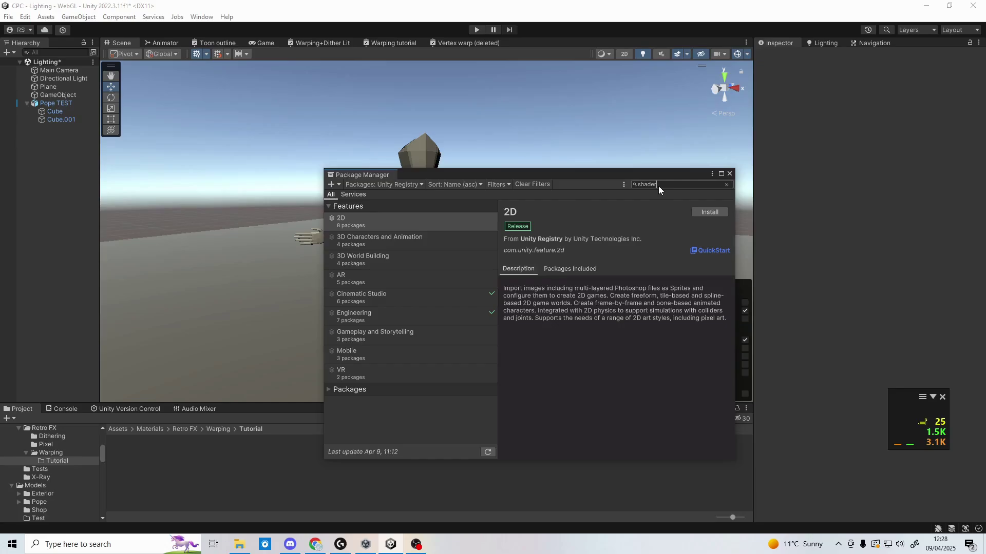
left_click(390, 224)
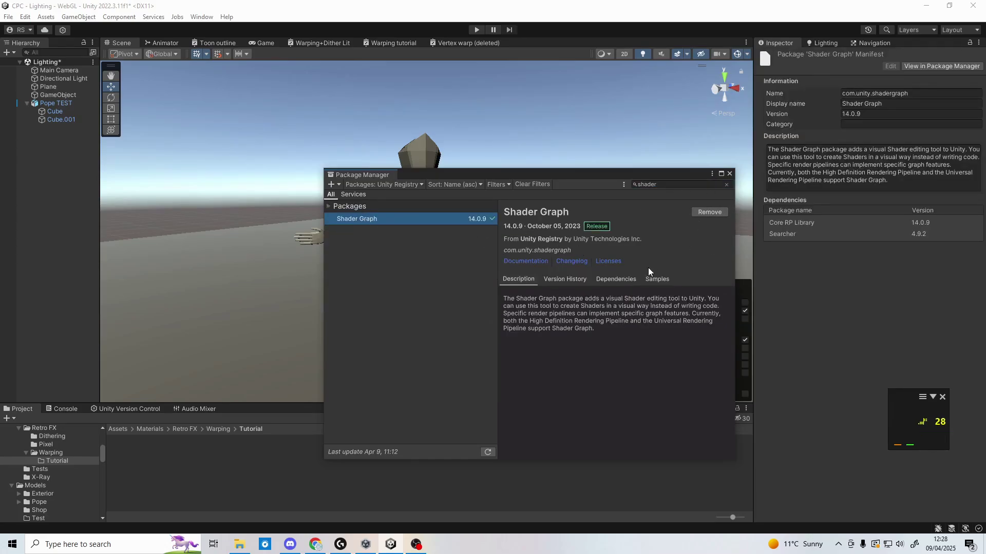
left_click(730, 174)
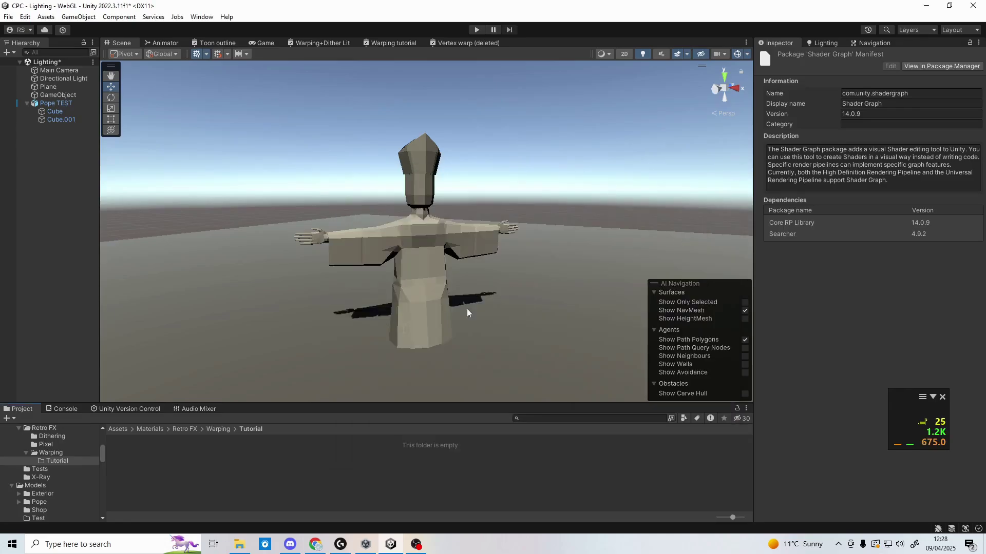
Create a blank shader graph named "Vertex warping" in the Tutorial folder.
right_click(153, 464)
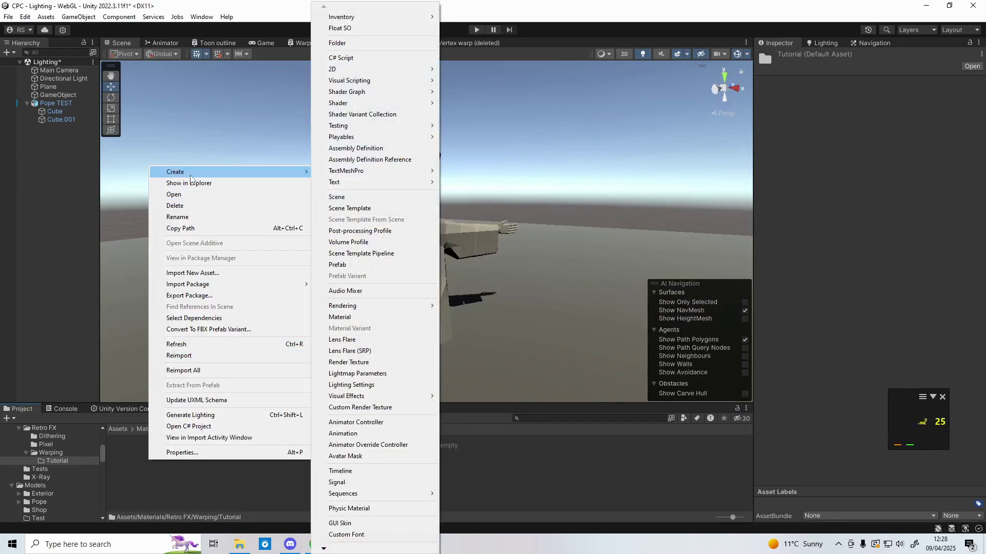
mouse_move(297, 172)
mouse_move(390, 91)
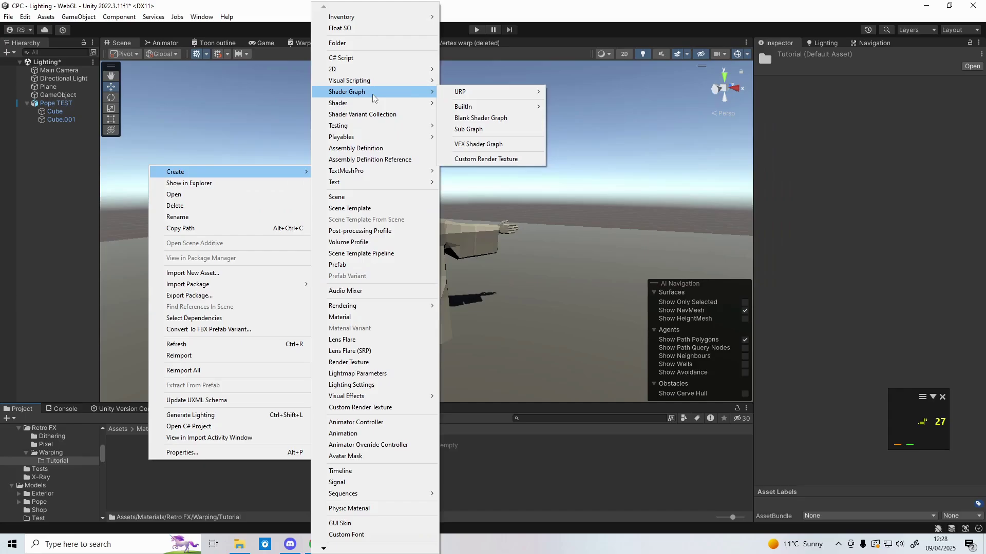
mouse_move(473, 94)
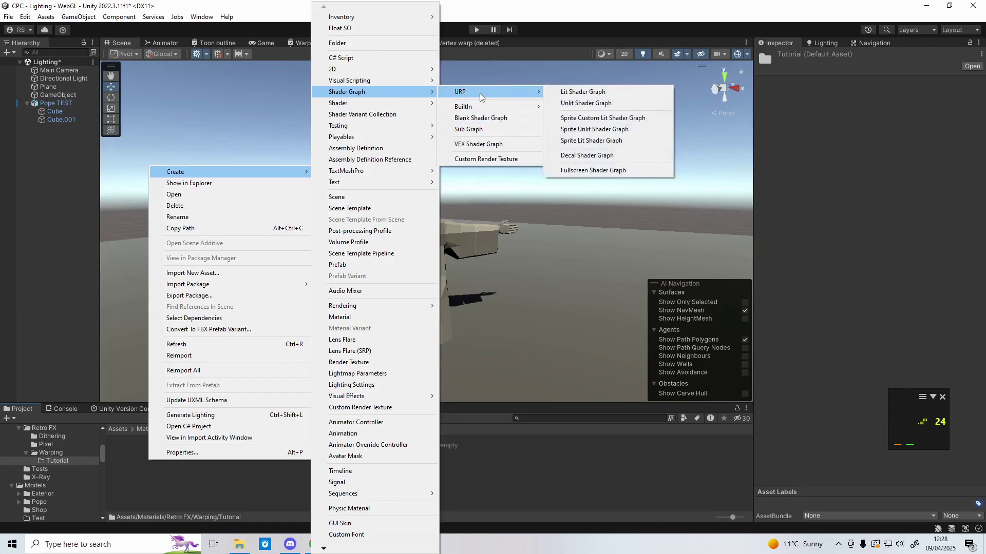
left_click(480, 119)
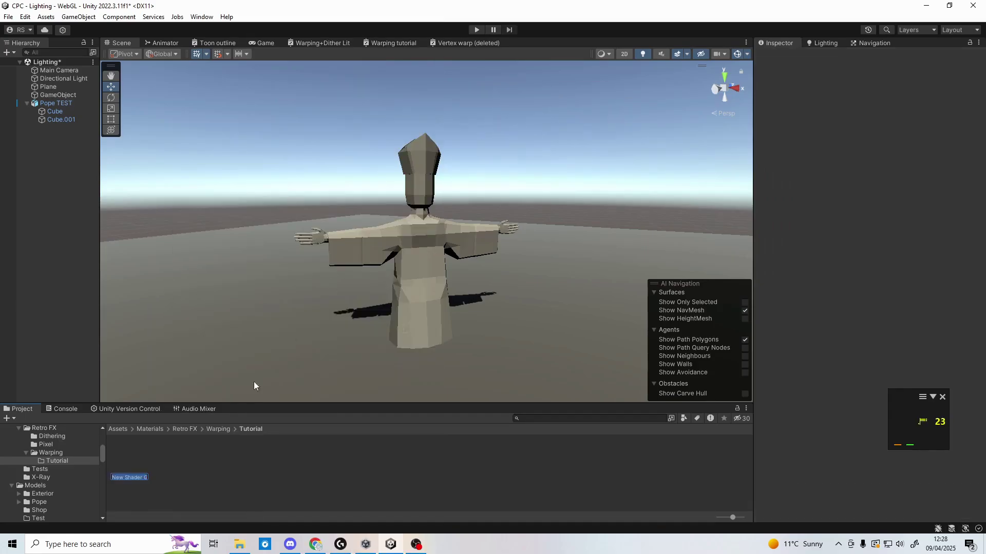
type("Vertwe")
key("BackSpace")
key("BackSpace")
type("ex warping")
key("Return")
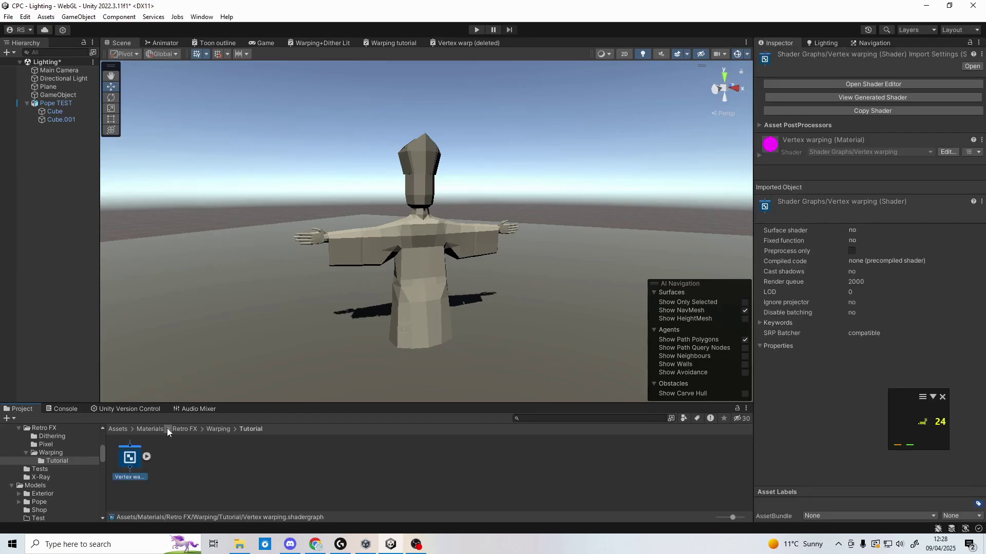
left_click(202, 476)
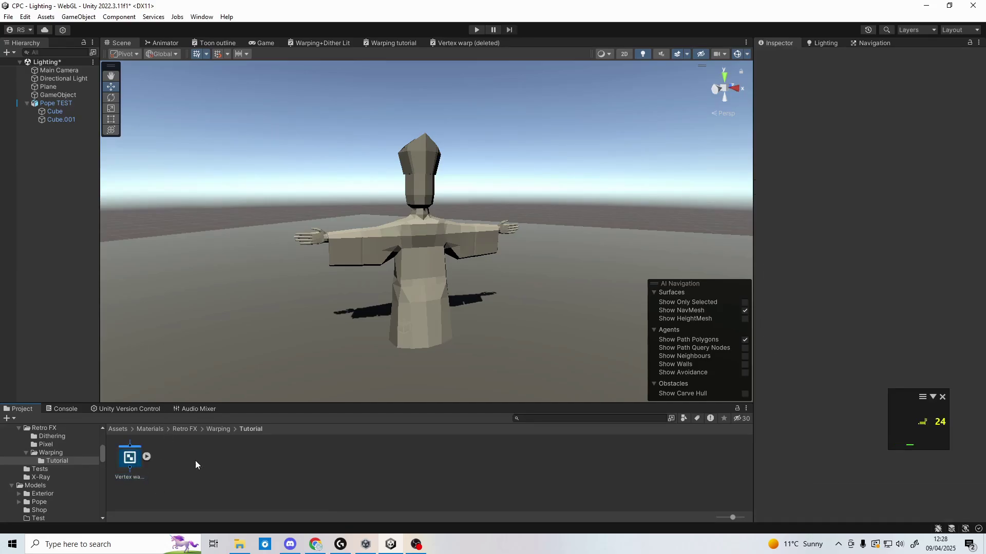
Check which render pipeline asset is assigned in the project's Graphics settings.
left_click(24, 17)
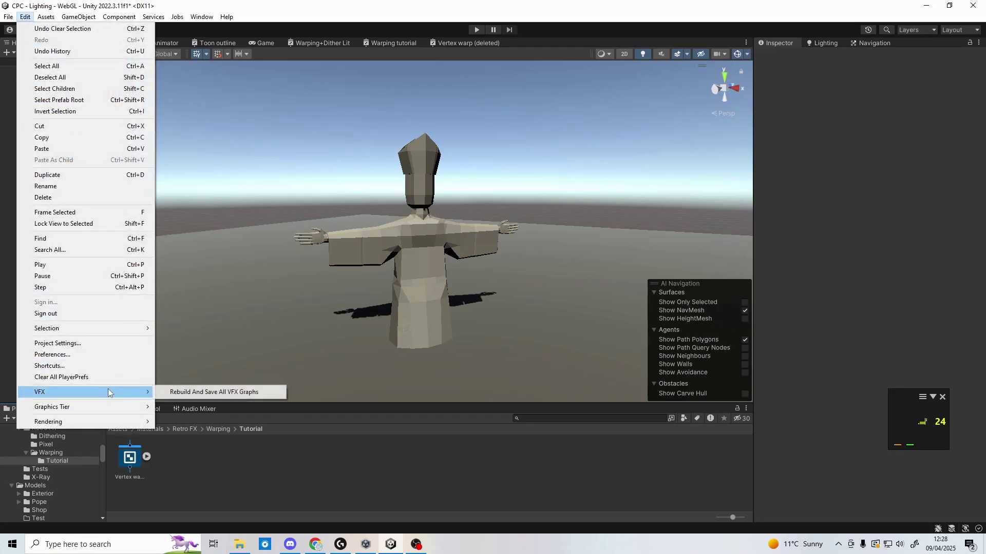
left_click(51, 343)
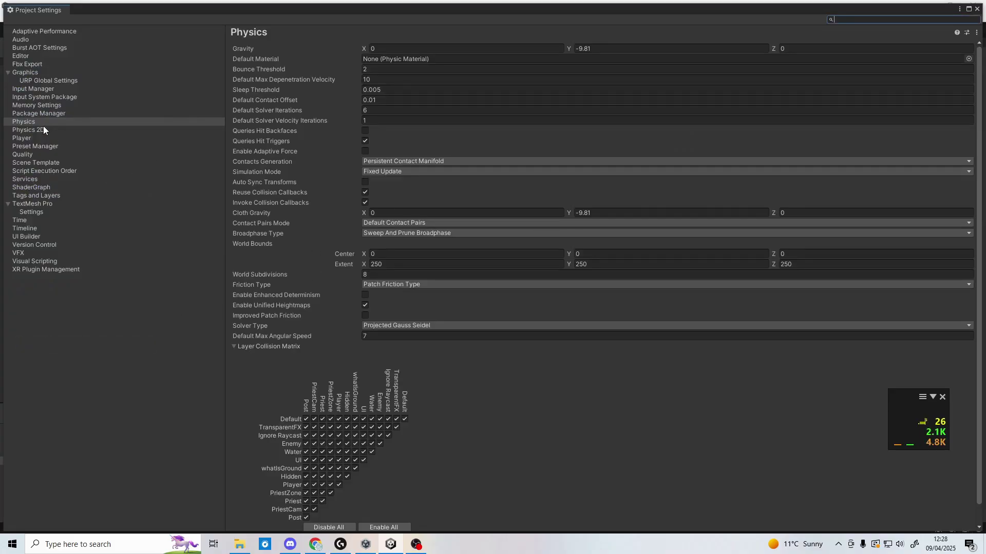
left_click(33, 65)
left_click(35, 72)
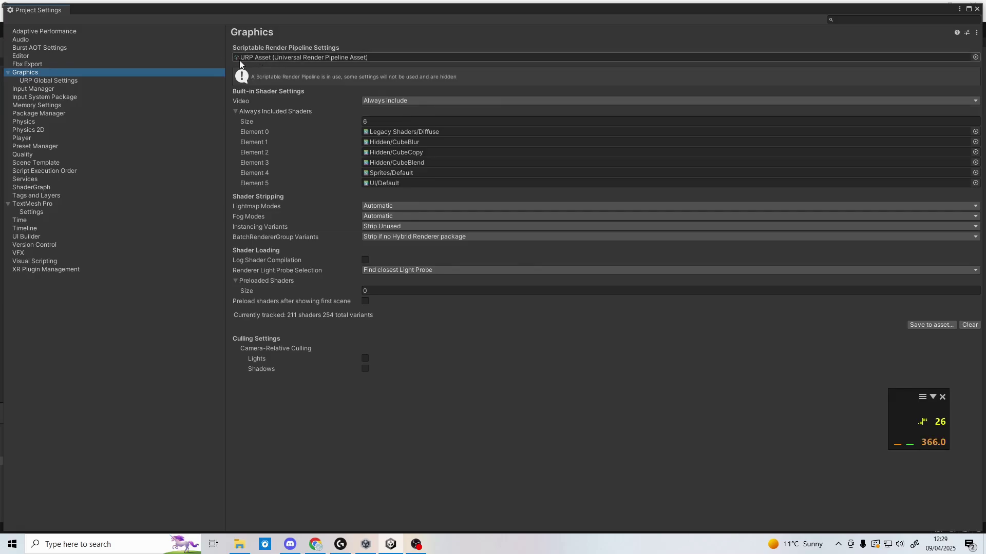
left_click(977, 10)
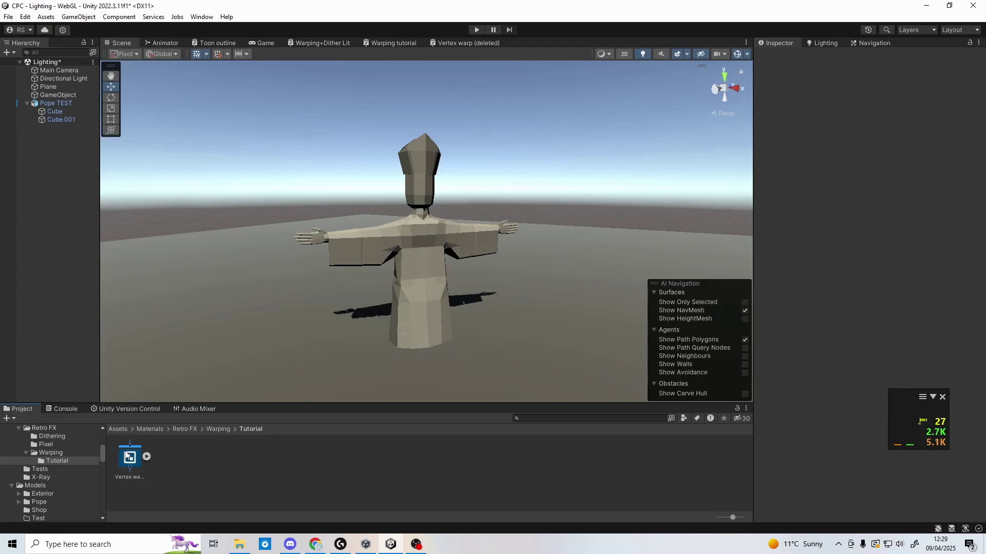
Open the Vertex warping shader graph and add Universal as its active target.
left_click(128, 457)
double_click(135, 461)
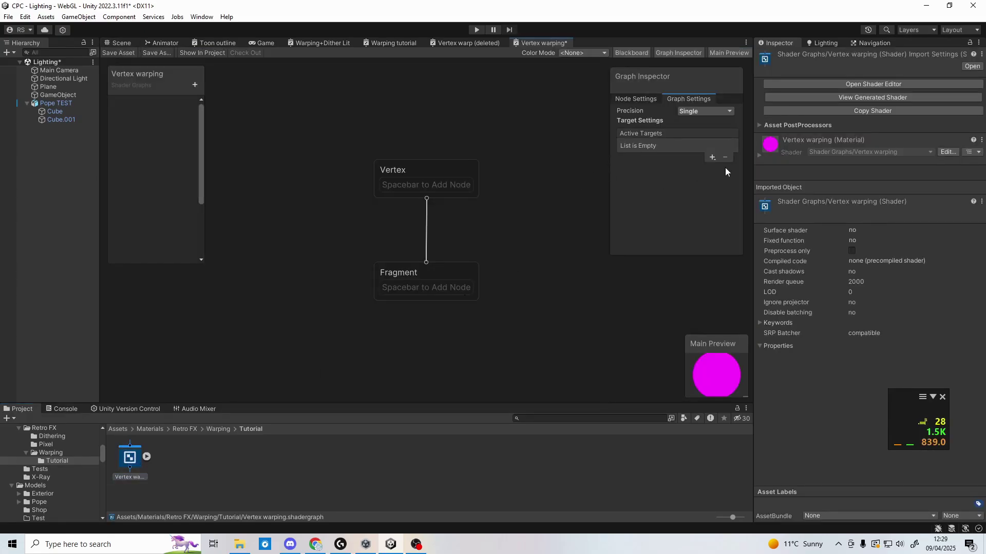
left_click(711, 157)
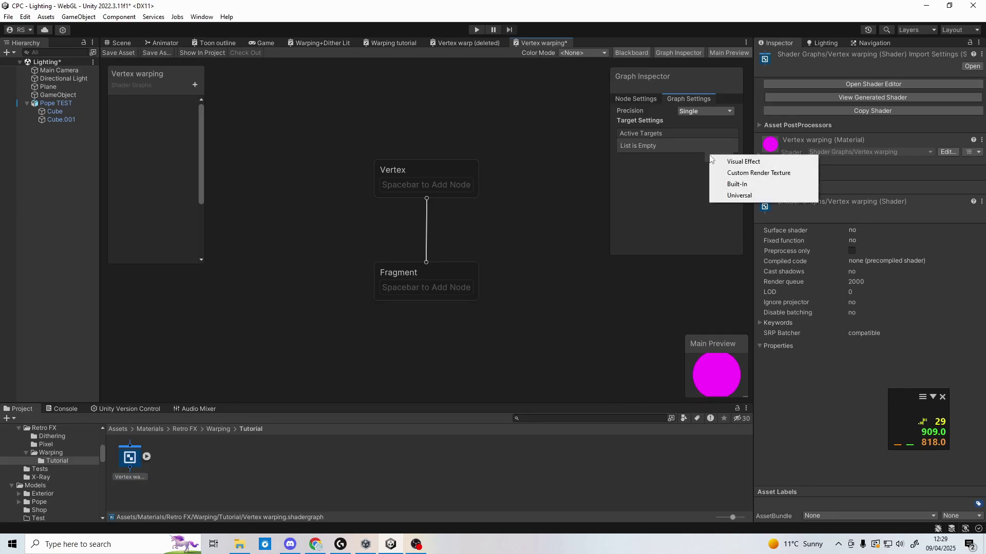
left_click(739, 195)
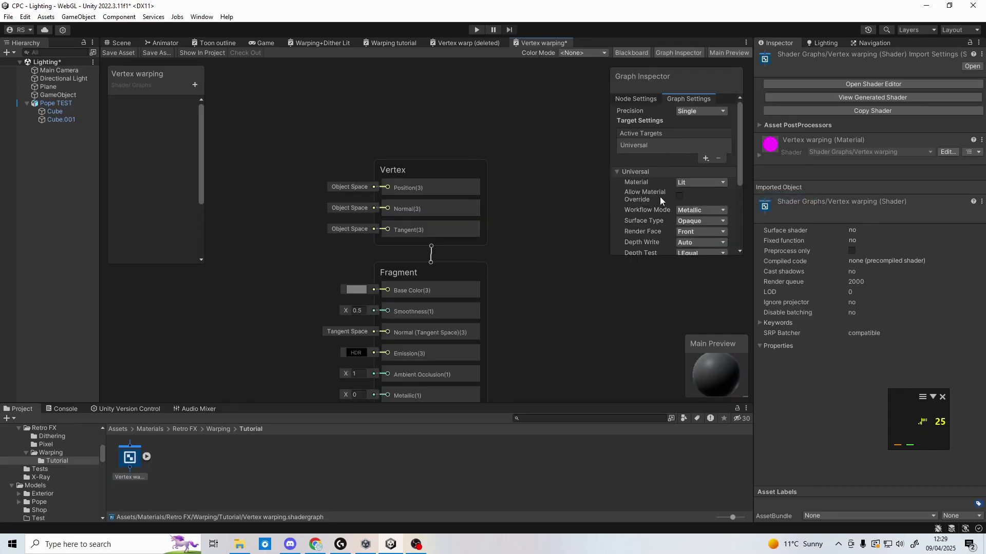
Compare the Lit and Unlit material types for the Universal target and leave the material on Unlit.
left_click(687, 183)
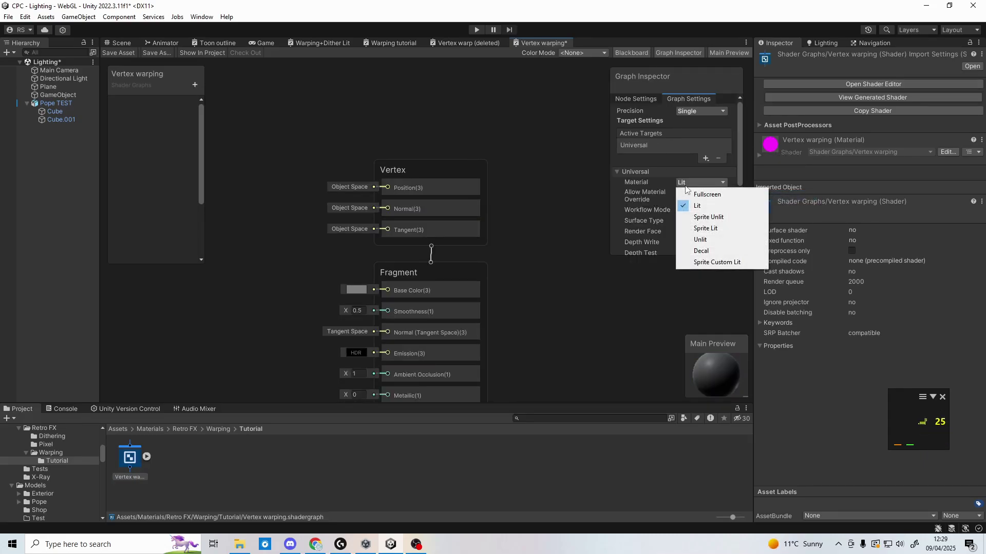
left_click(698, 240)
left_click(701, 183)
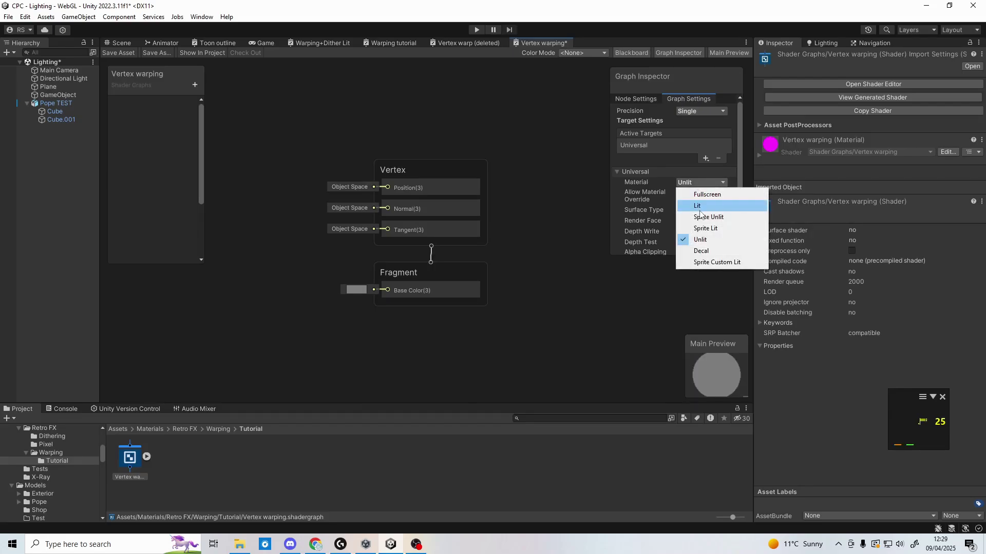
left_click(698, 206)
left_click(698, 183)
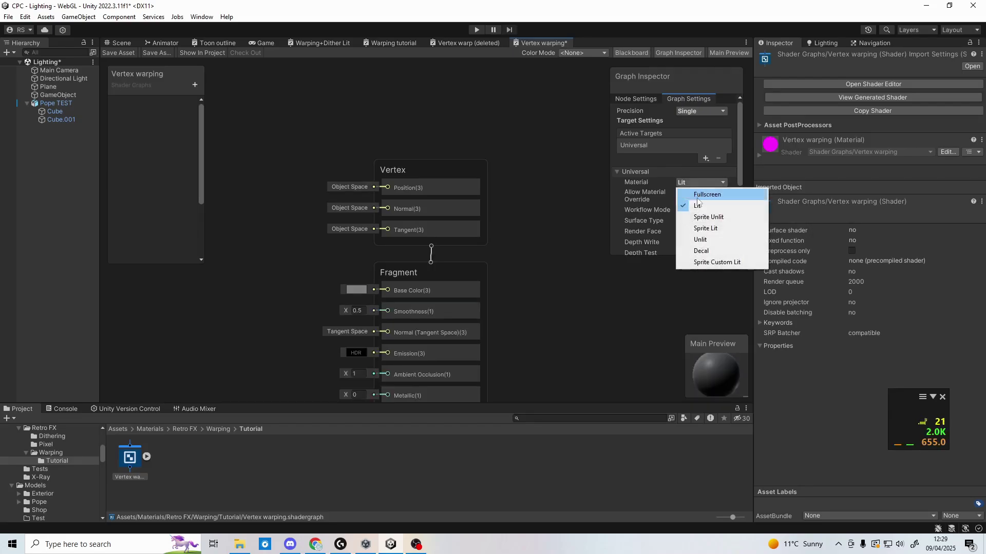
left_click(699, 240)
left_click(691, 184)
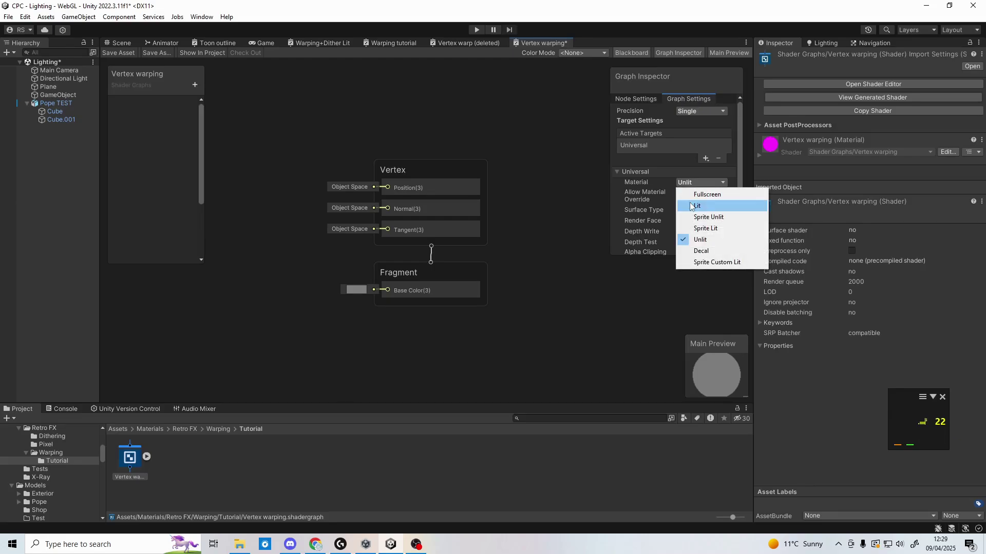
left_click(582, 314)
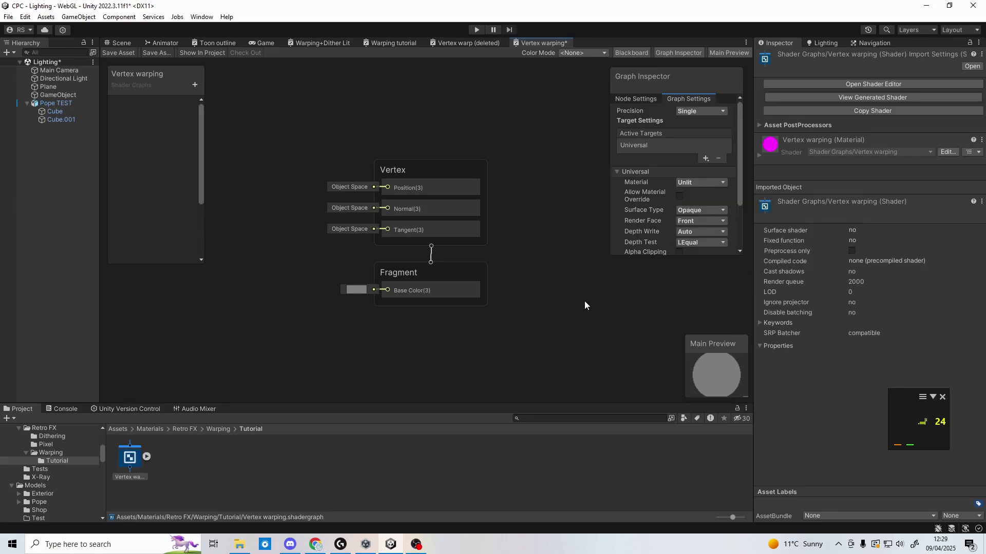
Add a Sample Texture 2D node and connect its RGBA output to the Fragment Base Color.
scroll(586, 288, "down", 1)
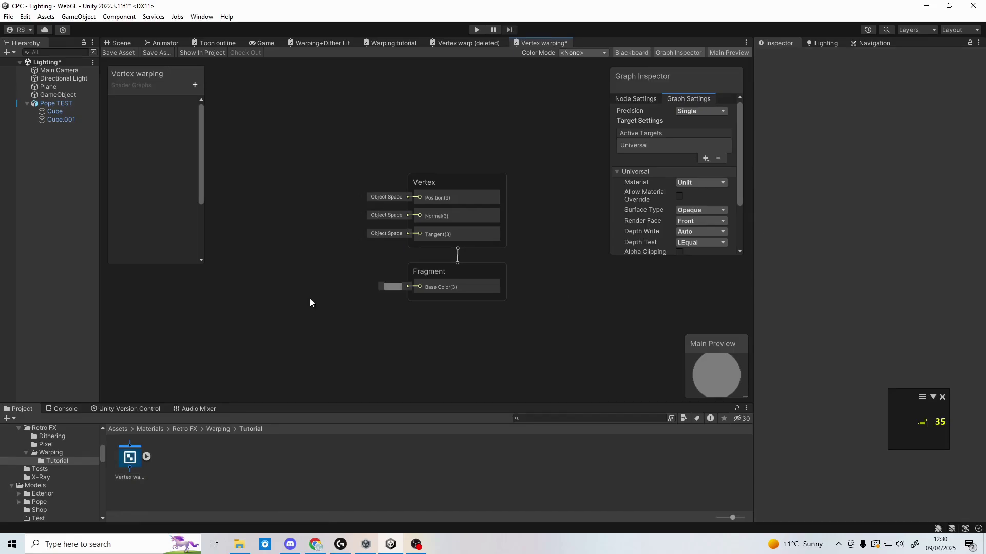
middle_click_drag(311, 298, 363, 283)
right_click(343, 261)
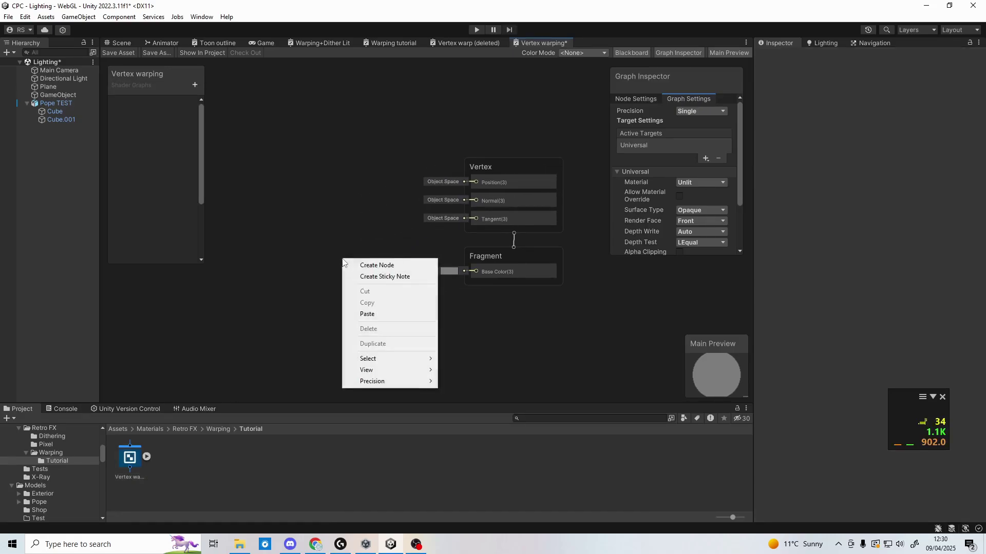
left_click(317, 245)
right_click(318, 245)
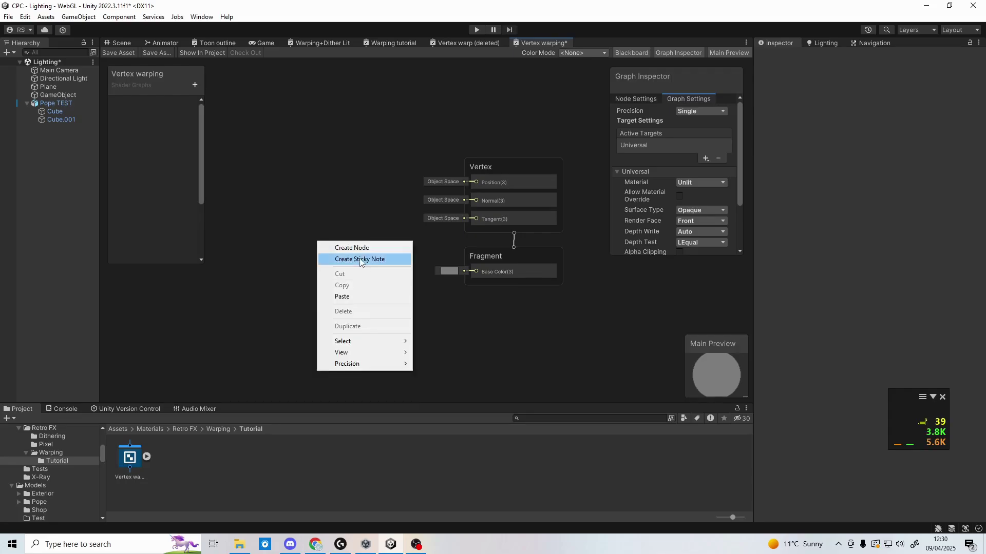
left_click(362, 249)
type("sample")
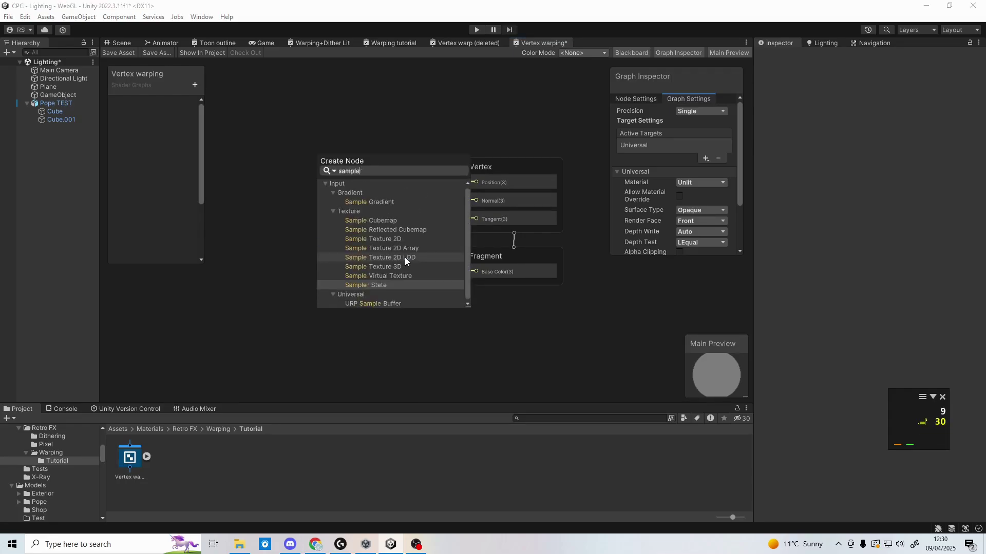
double_click(382, 239)
left_click_drag(351, 241, 476, 272)
Add a Texture2D property, place it in the graph and connect it to the Sample Texture 2D node's Texture input.
left_click(194, 84)
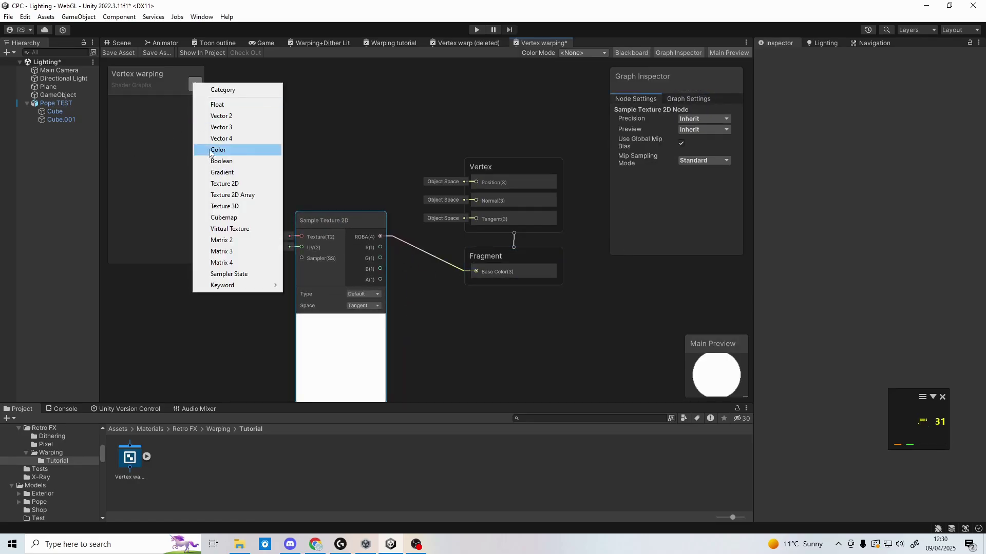
left_click(222, 185)
key("Return")
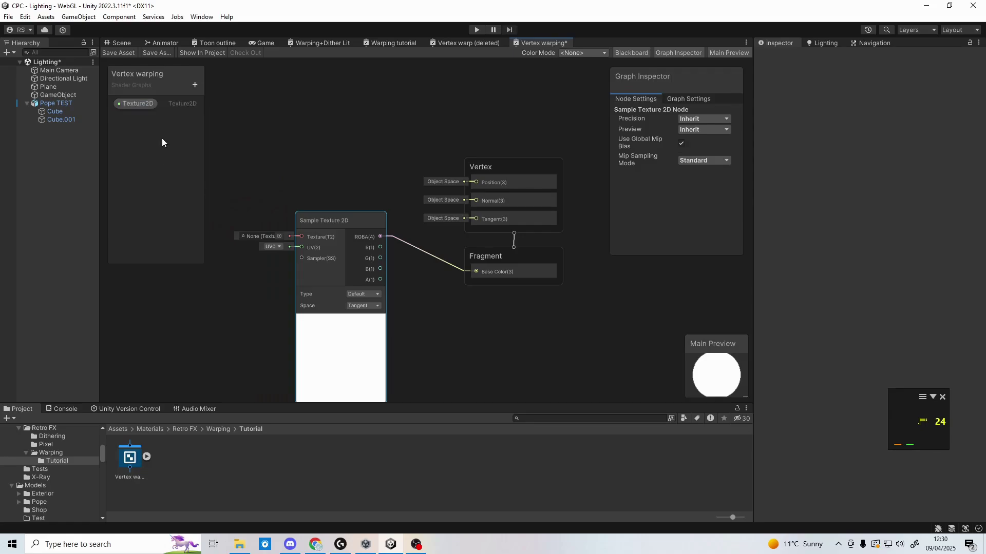
scroll(335, 181, "down", 1)
middle_click_drag(336, 182, 418, 137)
left_click_drag(138, 105, 389, 185)
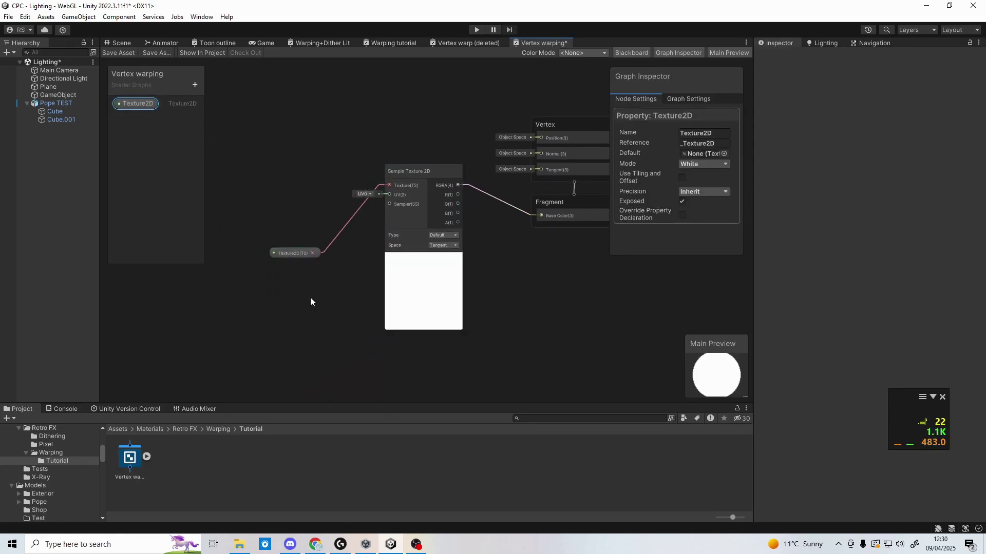
Create a material from the Vertex warping shader graph and name it "Vertex Warping mat".
left_click(120, 43)
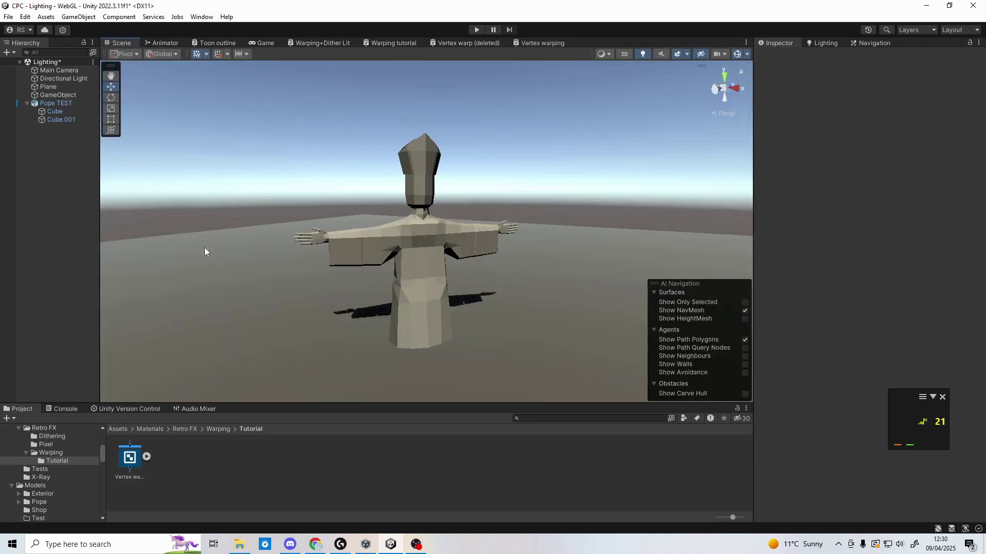
right_click(130, 457)
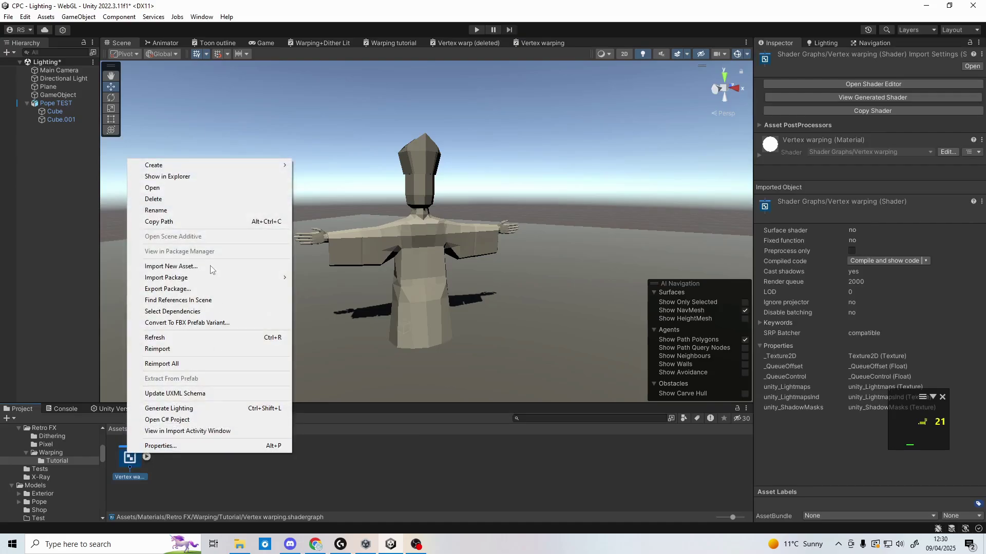
mouse_move(208, 164)
left_click(308, 317)
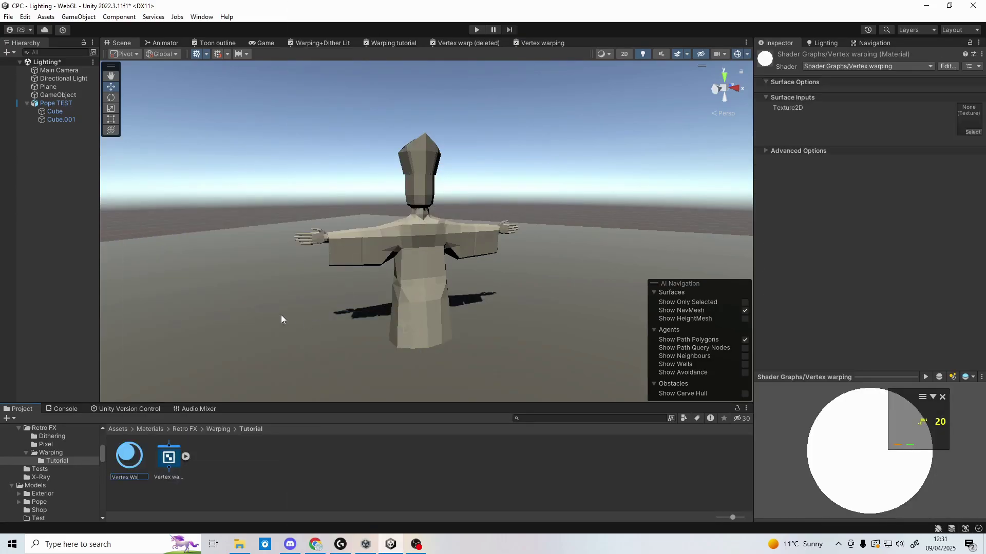
type("Vertex Warping mat")
key("Return")
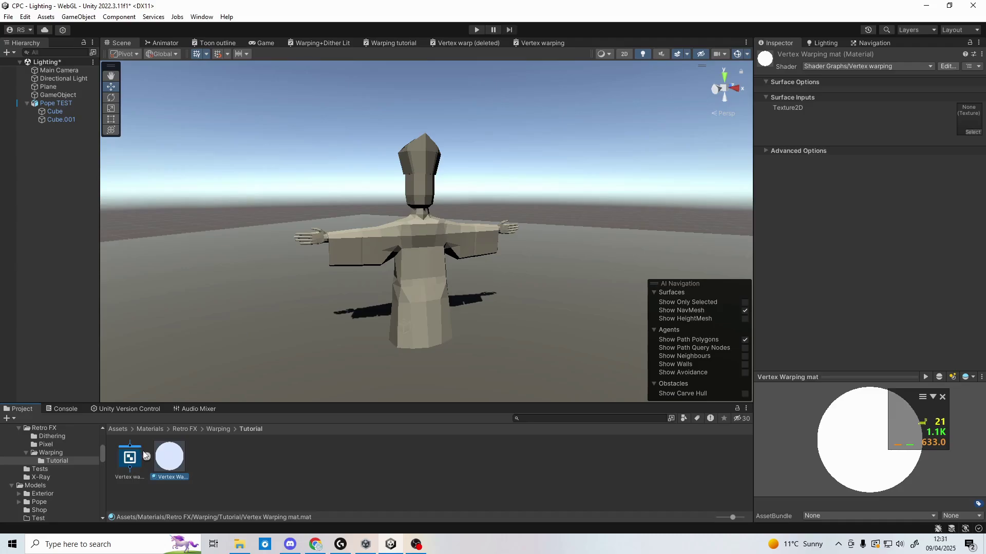
Search the textures for "happy" and assign the matching texture to the material's Texture2D slot.
left_click(971, 133)
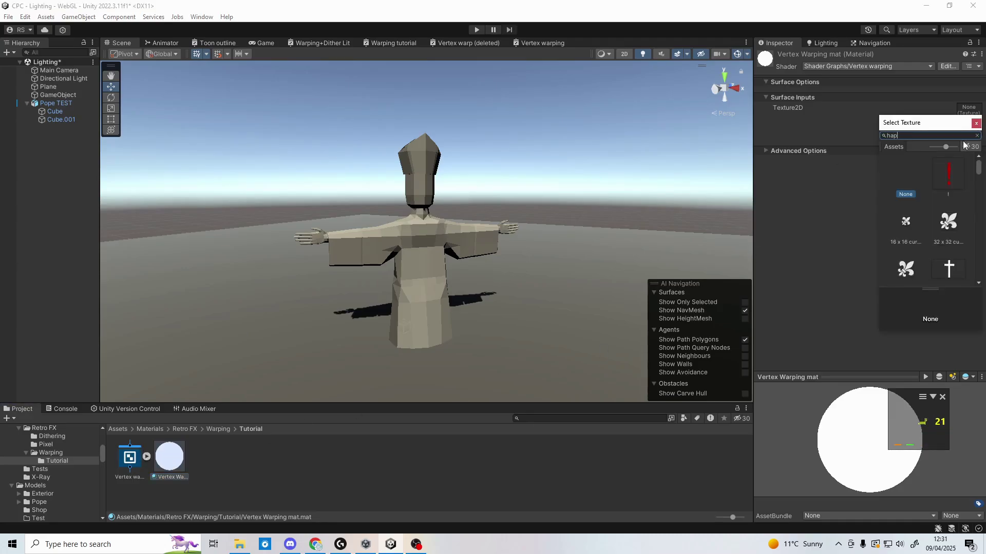
type("happy")
left_click(955, 173)
left_click(976, 124)
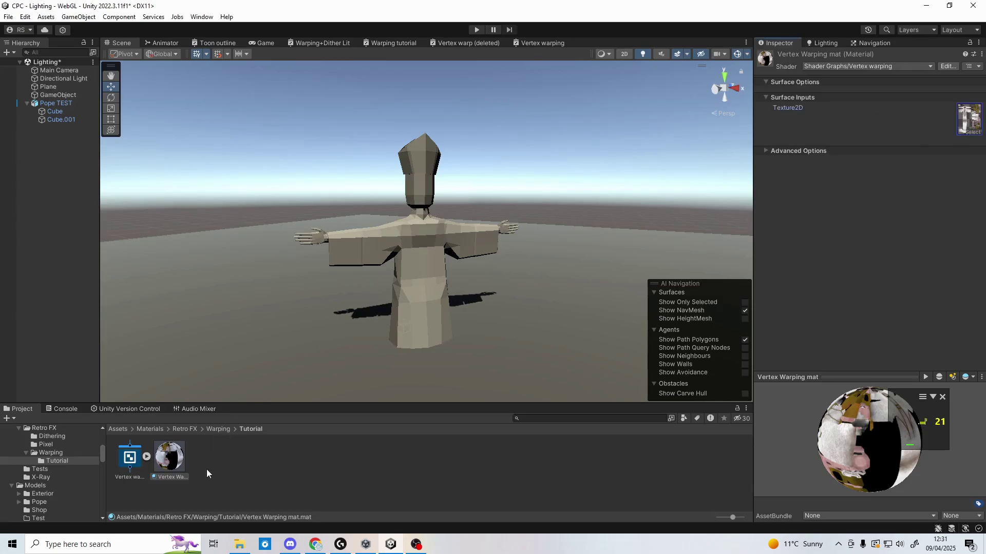
Apply Vertex Warping mat to both the body and the head of the Pope model in the scene.
left_click(205, 474)
left_click_drag(169, 457, 417, 291)
left_click_drag(169, 456, 405, 160)
Reopen the Vertex warping shader graph and add a Position node set to View space.
double_click(125, 457)
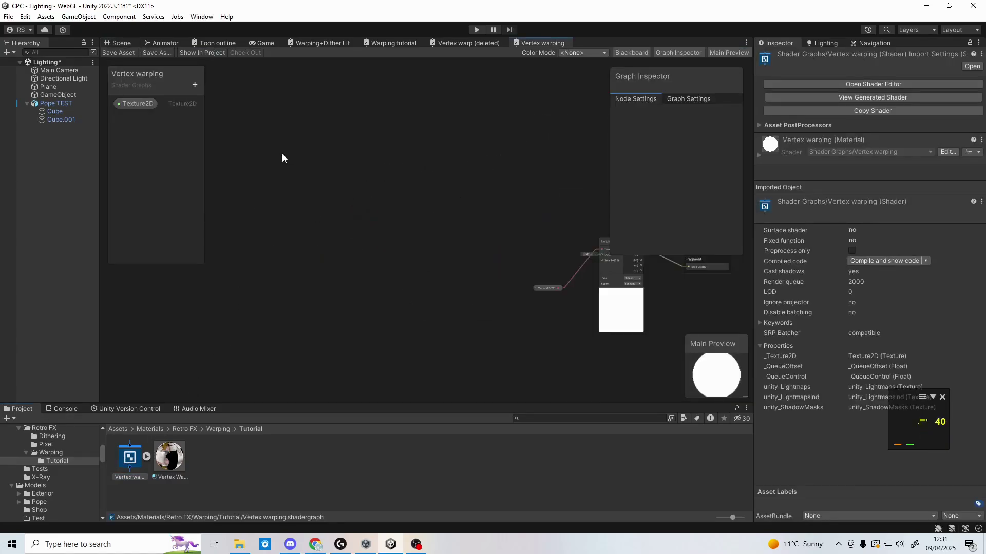
right_click(311, 174)
left_click(359, 180)
type("posit")
key("Return")
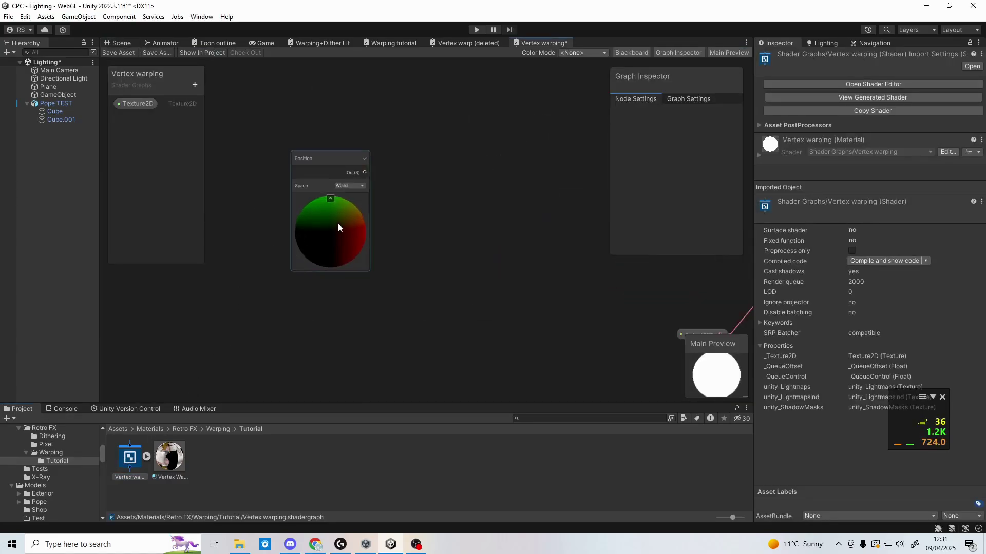
left_click(358, 164)
left_click(356, 188)
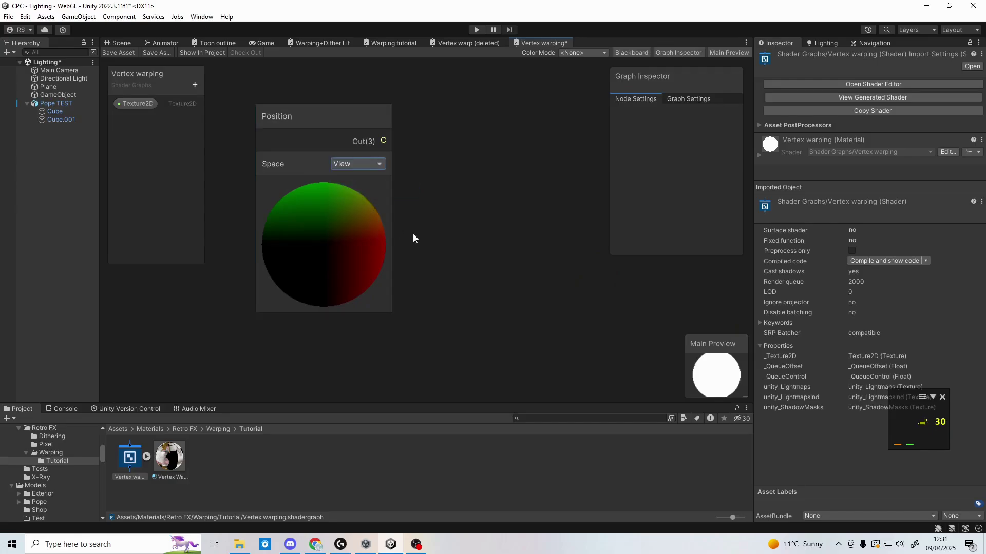
scroll(437, 246, "down", 2)
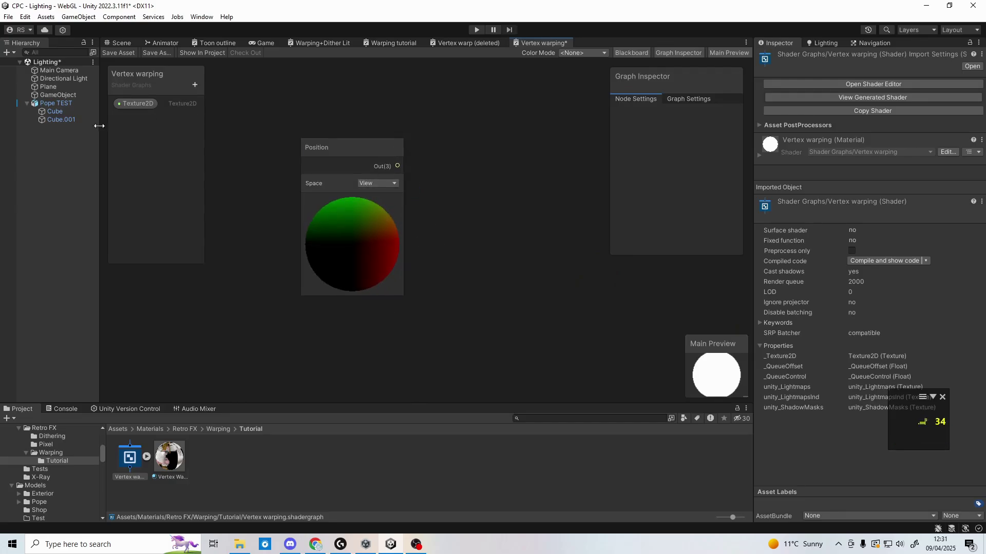
Add a Divide node and connect the Position node's output to its A input.
right_click(456, 202)
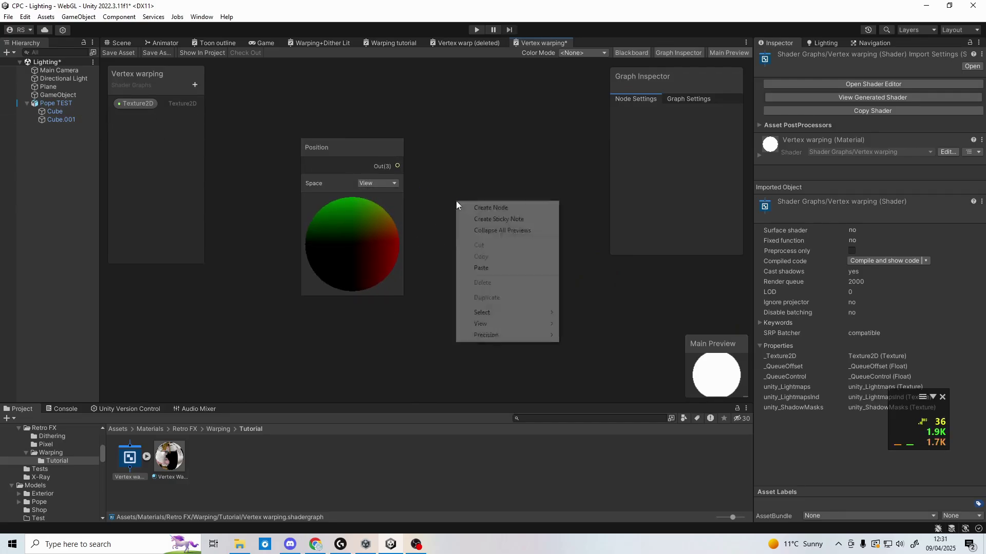
left_click(509, 205)
type("div")
key("Return")
left_click_drag(510, 217, 541, 167)
left_click_drag(397, 166, 497, 191)
Create a Float property named CellSize and place it in the graph below the Position node.
left_click(195, 84)
left_click(226, 103)
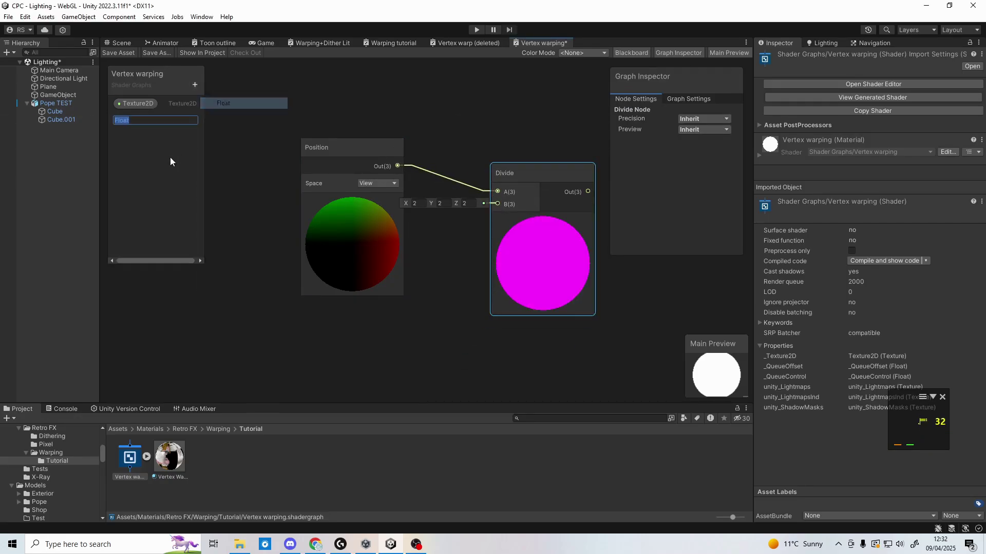
type("CellSize")
key("Return")
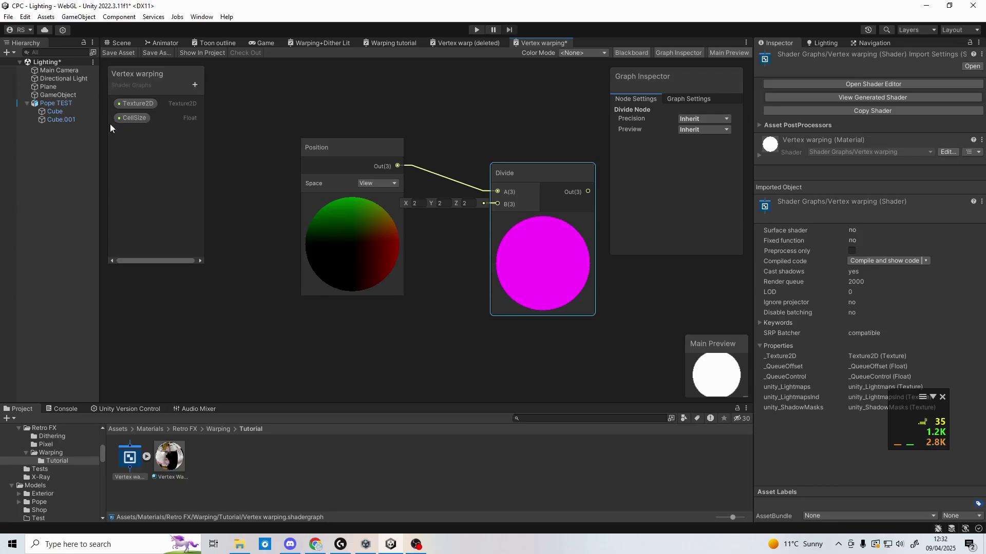
left_click_drag(128, 118, 328, 366)
scroll(350, 359, "down", 2)
middle_click_drag(398, 323, 400, 303)
scroll(368, 347, "up", 1)
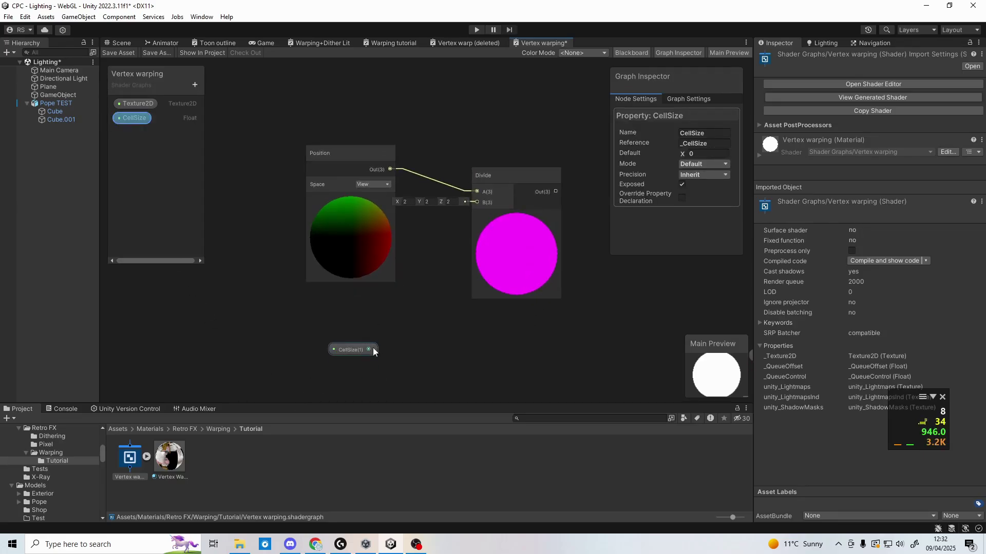
Set CellSize's default value to 0.1 and connect it to the Divide node's B input.
middle_click_drag(374, 347, 315, 344)
left_click(282, 357)
left_click(721, 154)
type(".1")
left_click_drag(298, 356, 407, 205)
Add a Floor node and connect the Divide node's output to its input.
middle_click_drag(490, 322, 398, 324)
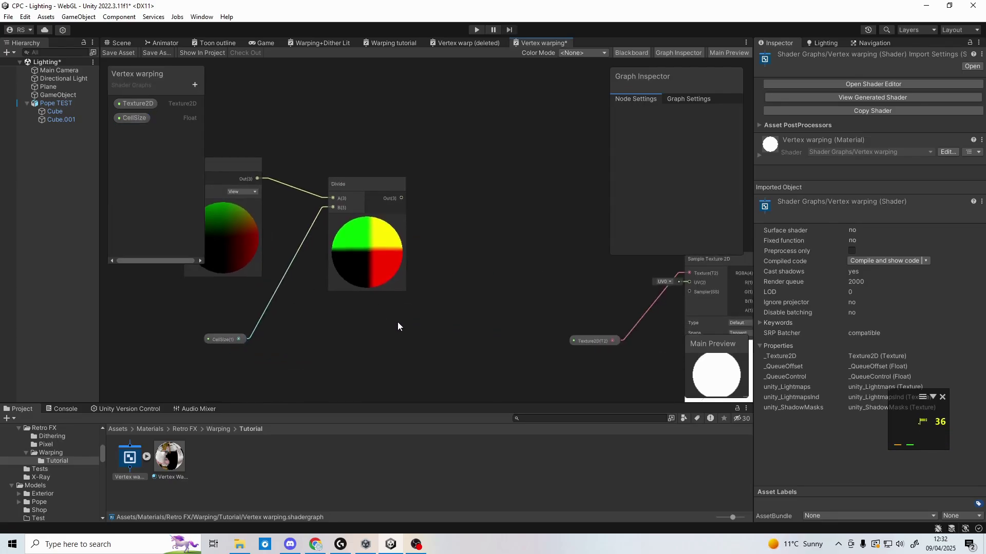
right_click(419, 281)
left_click(440, 262)
type("fLOOR")
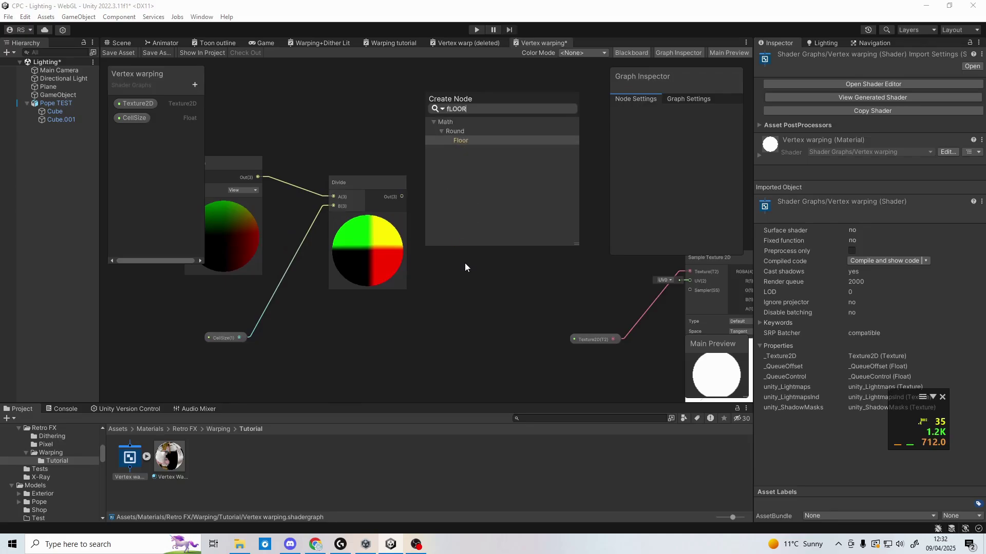
key("Return")
left_click_drag(473, 279, 514, 224)
left_click_drag(401, 196, 472, 234)
Move the Position, CellSize, Divide and Floor nodes farther from the texture nodes to make room in the graph.
scroll(460, 235, "down", 1)
scroll(460, 235, "down", 1)
middle_click_drag(460, 235, 503, 209)
left_click_drag(267, 158, 552, 293)
left_click_drag(523, 241, 418, 242)
left_click(399, 320)
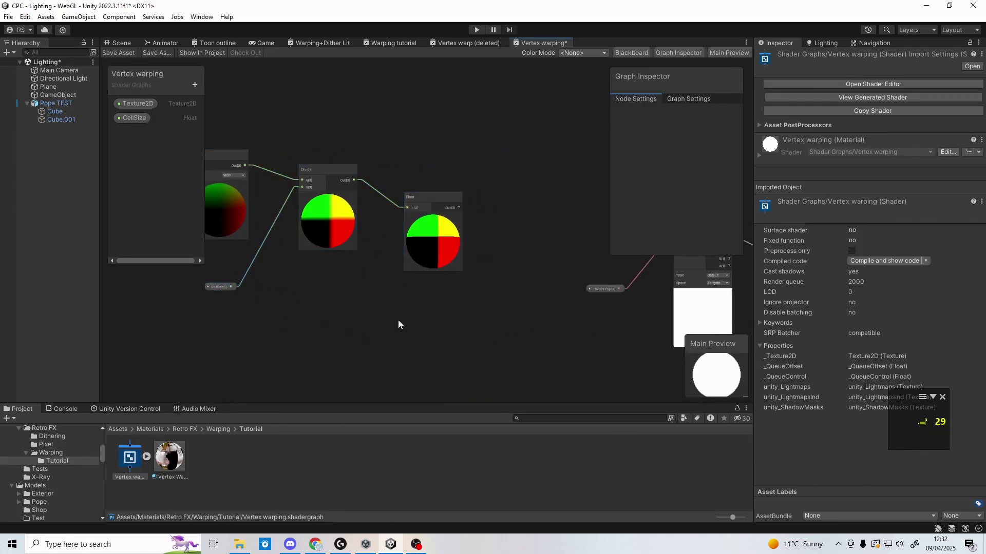
Add a Multiply node after the Floor node and connect Floor's output to its A input.
middle_click_drag(455, 344, 409, 311)
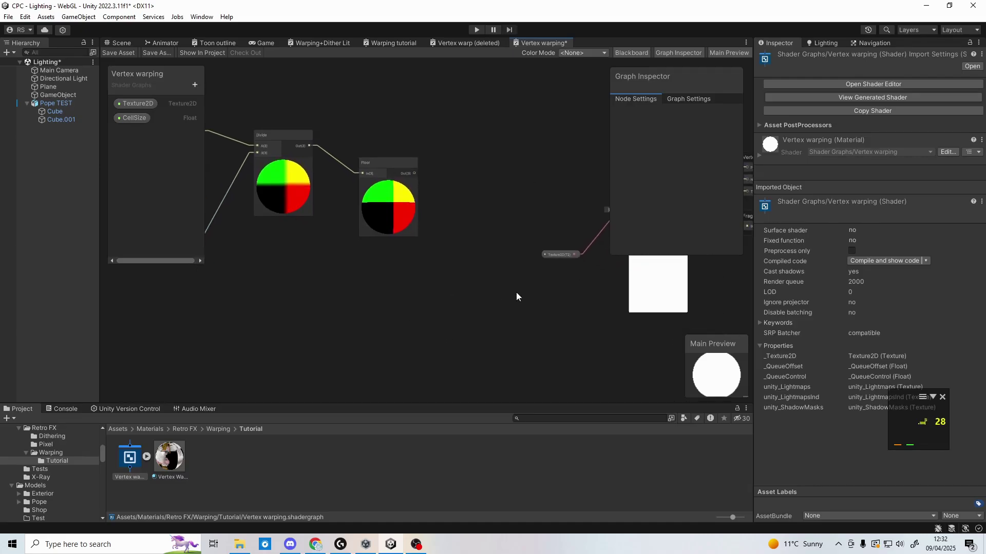
right_click(485, 280)
left_click(502, 286)
type("mult")
key("Return")
left_click_drag(510, 293, 498, 163)
left_click(187, 144)
Place a second CellSize node in the graph and connect it to the Multiply node's B input.
left_click_drag(132, 118, 320, 288)
left_click_drag(409, 320, 479, 175)
scroll(462, 211, "down", 2)
middle_click_drag(341, 230, 380, 230)
scroll(383, 237, "up", 1)
left_click(236, 159)
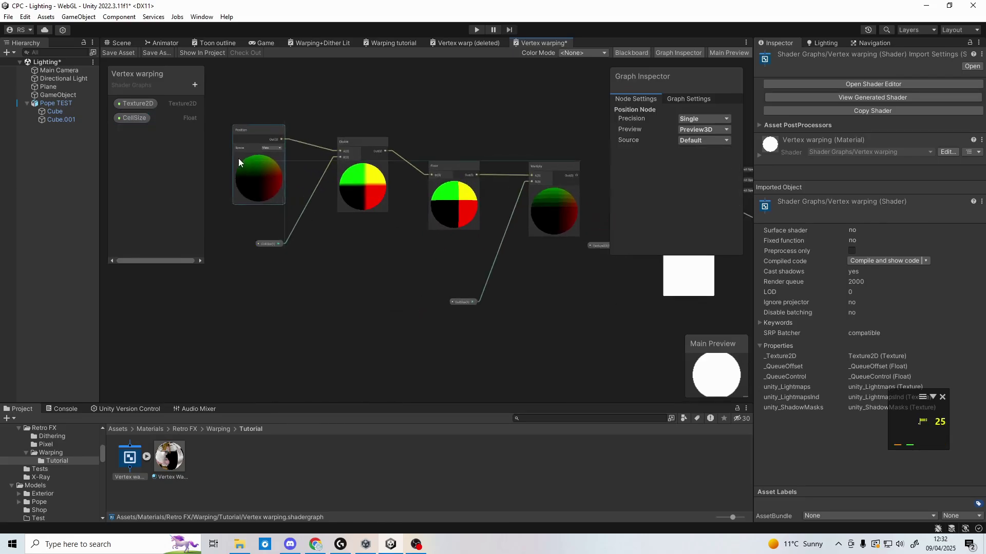
middle_click_drag(530, 273, 507, 276)
scroll(506, 276, "up", 5)
middle_click_drag(553, 204, 478, 176)
key("a")
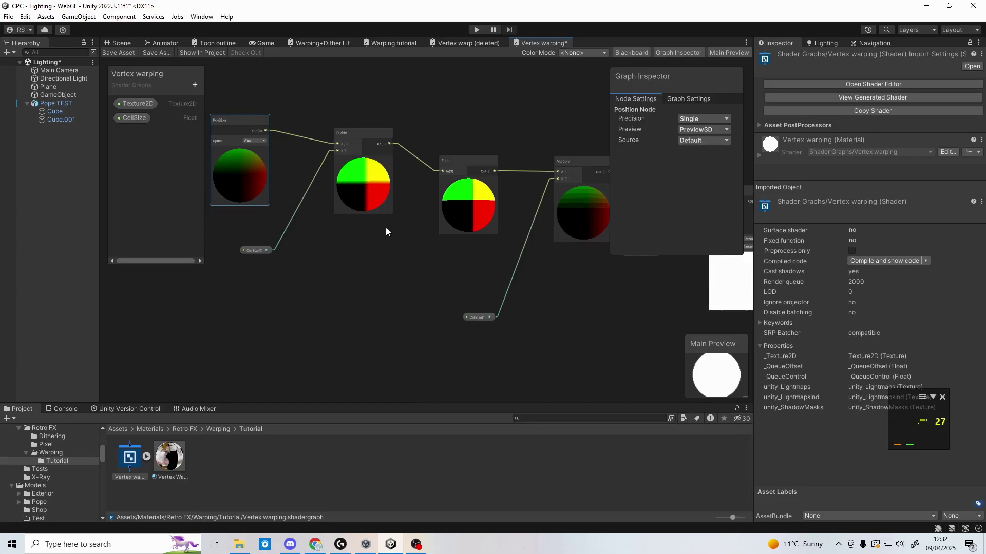
Add a Subtract node after the Multiply node and connect Multiply's output to its B input.
middle_click_drag(384, 228, 288, 220)
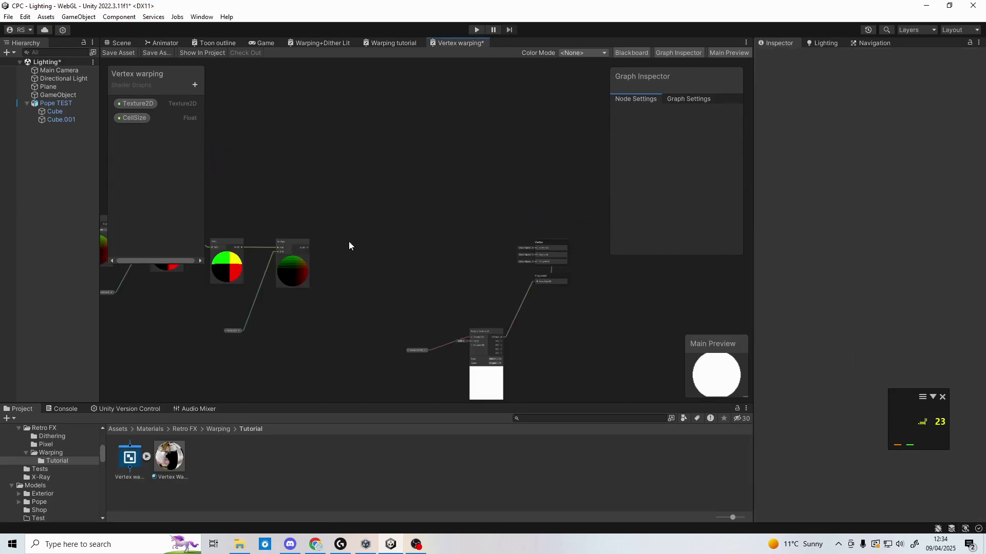
right_click(346, 280)
left_click(347, 283)
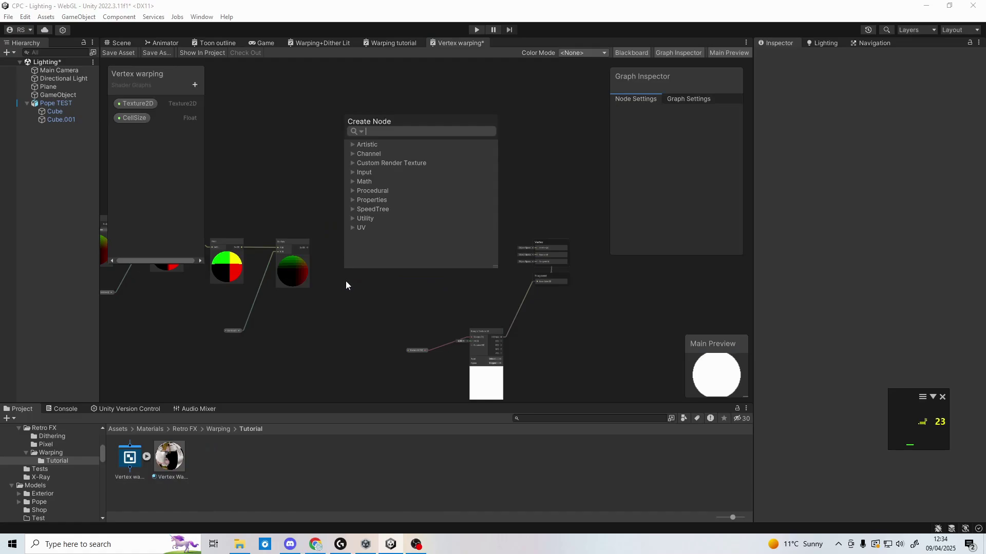
type("SUBT")
key("Return")
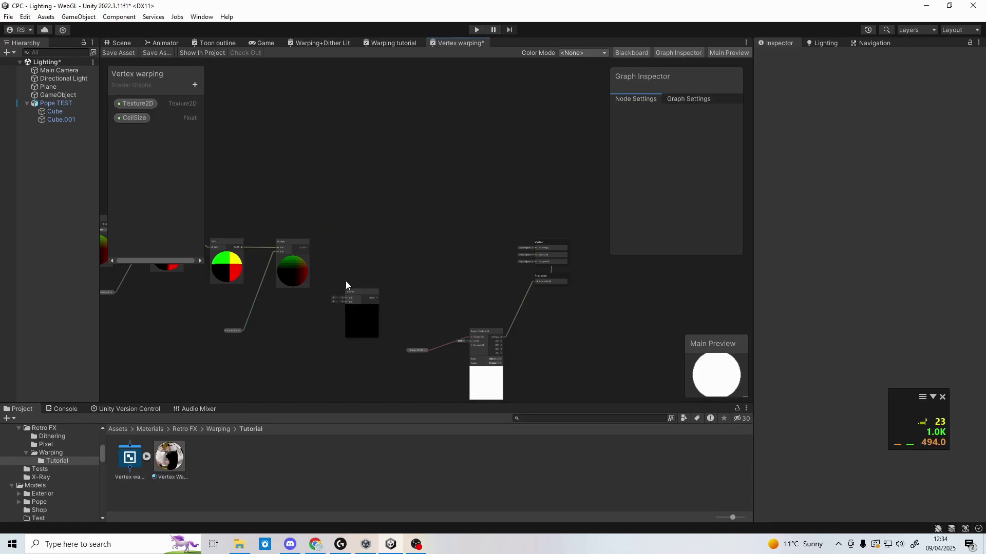
scroll(390, 297, "up", 2)
left_click_drag(337, 303, 315, 245)
right_click(315, 171)
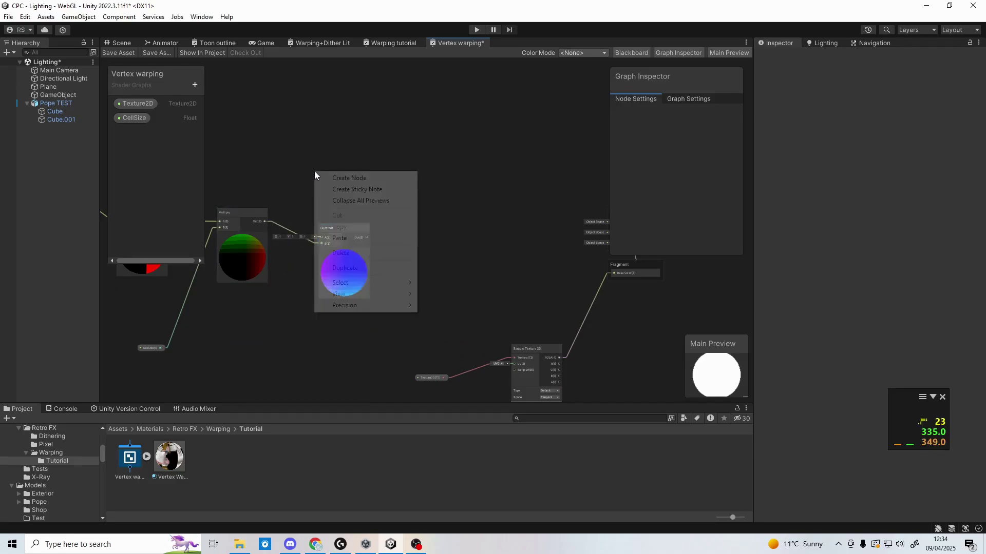
left_click(323, 177)
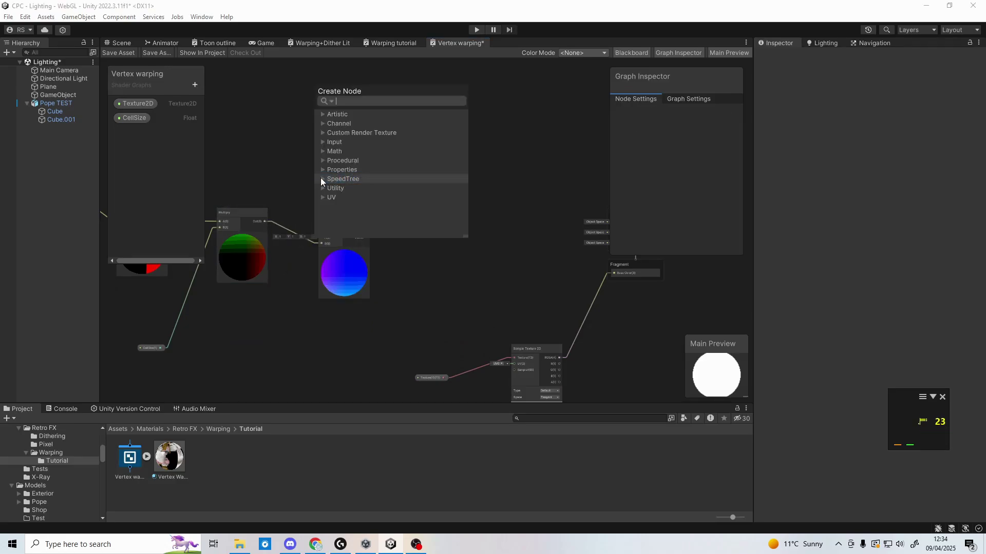
left_click(255, 179)
Duplicate the View-space Position node, place it above the Subtract node and connect it to Subtract's A input.
scroll(259, 190, "down", 3)
middle_click_drag(263, 202, 448, 230)
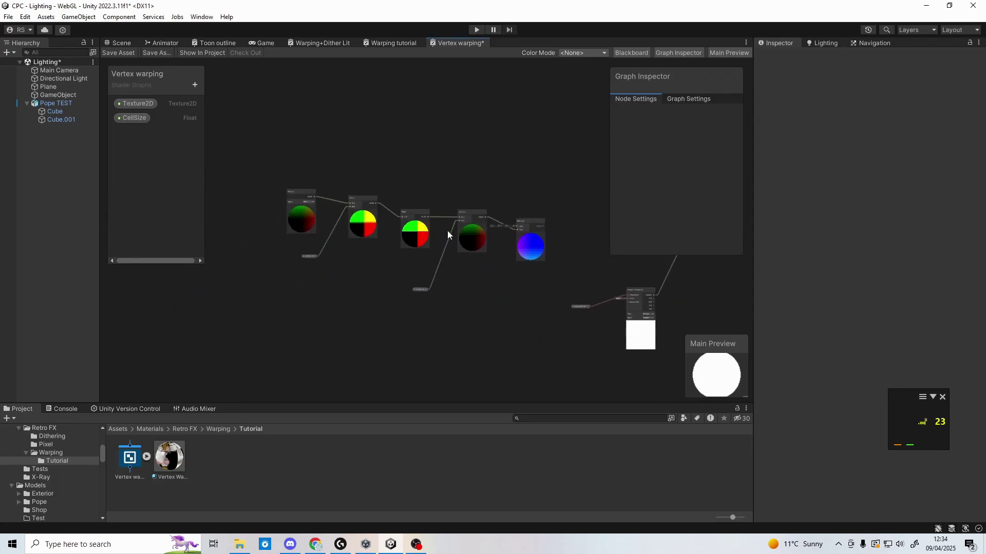
left_click(310, 218)
key("ctrl+d")
scroll(580, 195, "up", 2)
left_click_drag(511, 157, 479, 244)
scroll(552, 244, "up", 2)
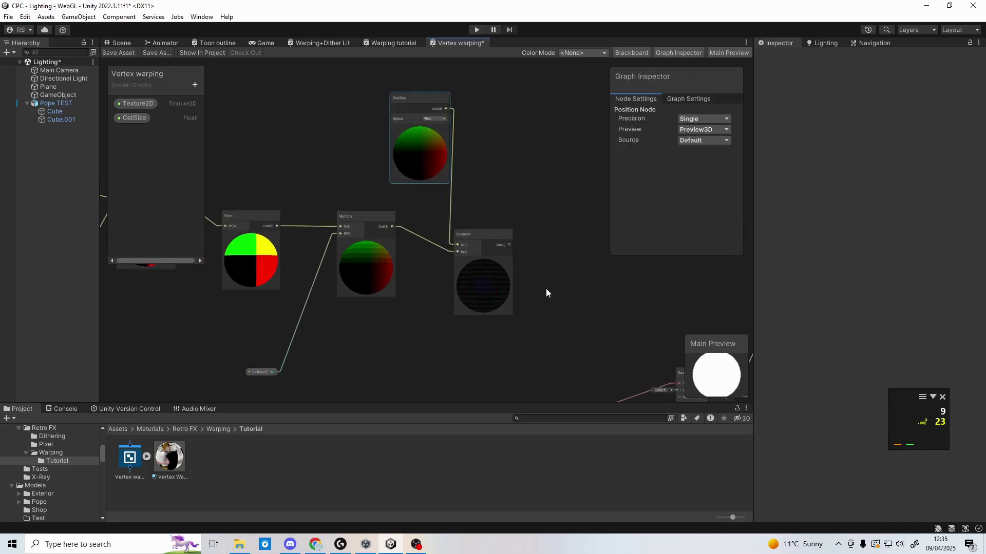
middle_click_drag(543, 286, 504, 240)
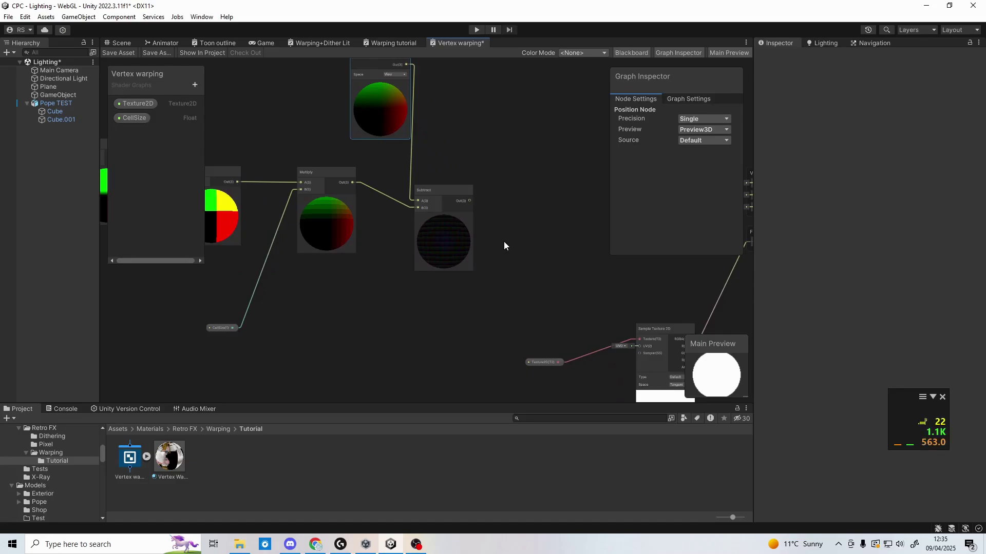
Add another Position node in the open area between the Subtract node and the Vertex block.
left_click(503, 244)
middle_click_drag(503, 244, 452, 307)
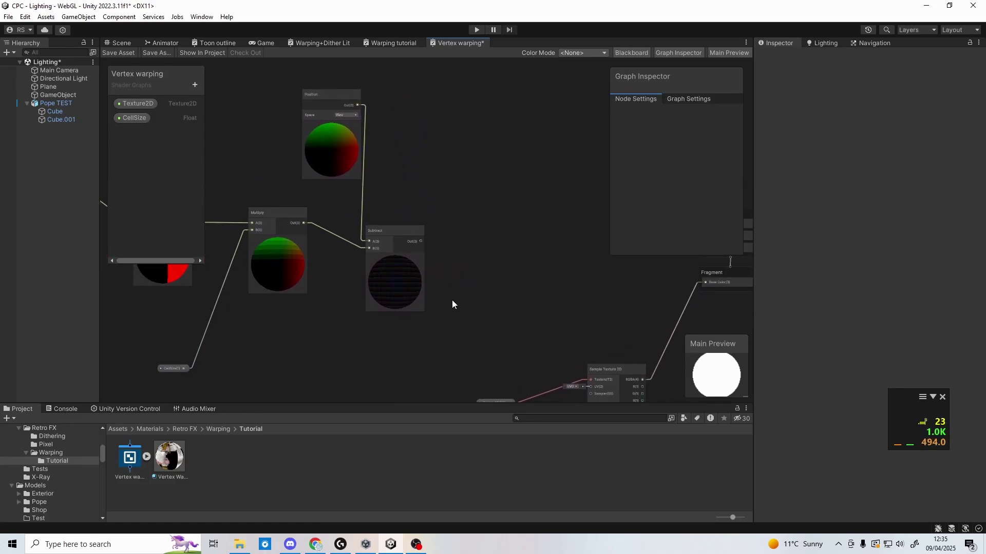
middle_click_drag(386, 294, 370, 274)
scroll(371, 274, "down", 2)
middle_click_drag(471, 240, 456, 244)
right_click(436, 210)
left_click(446, 214)
type("VIE")
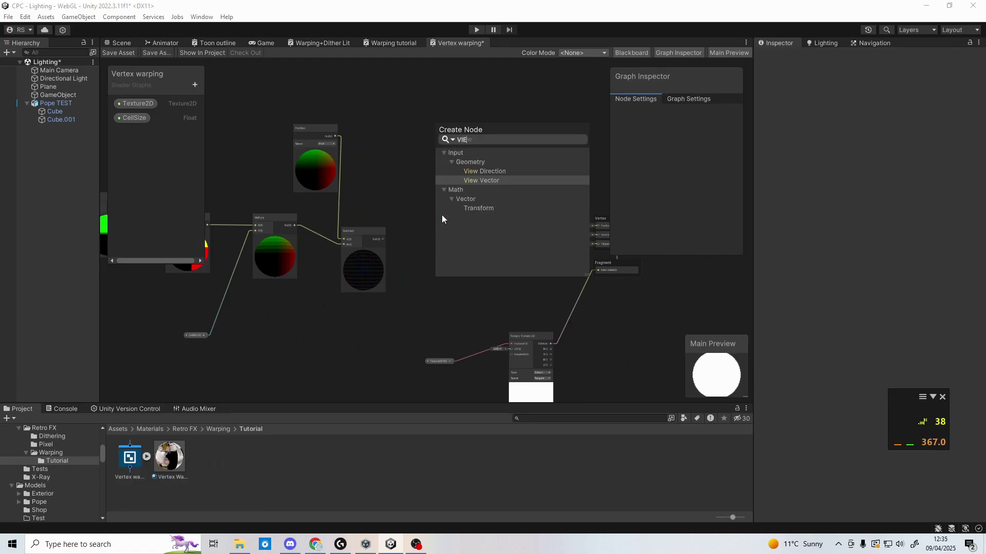
key("BackSpace")
key("BackSpace")
key("BackSpace")
type("POS")
key("Return")
left_click(465, 229)
Set the new Position node's Space to Object and shift the node slightly upward.
scroll(452, 215, "up", 3)
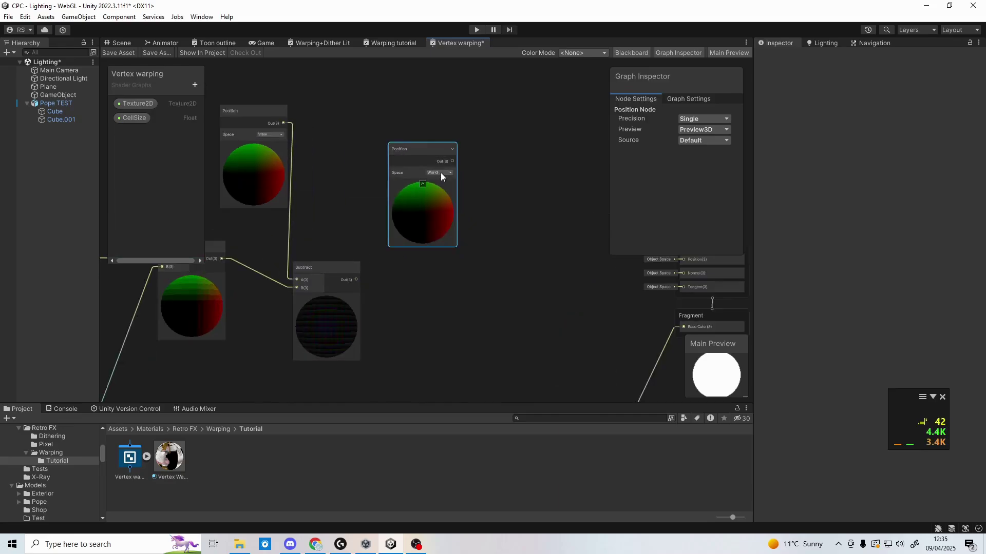
left_click(439, 172)
left_click(442, 184)
left_click_drag(422, 151, 430, 129)
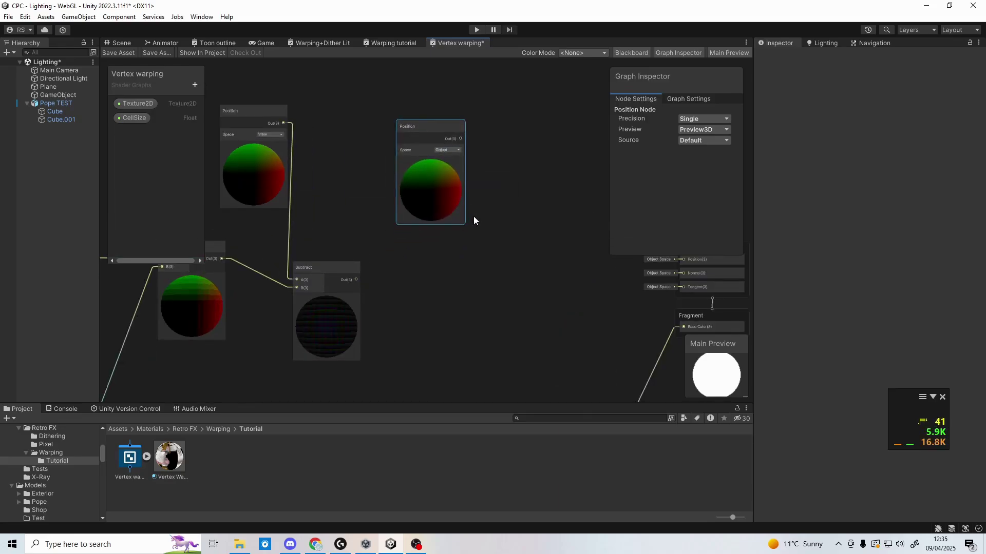
left_click(518, 246)
Add an Add node beside the Object-space Position node and connect Position's output to its A input.
right_click(497, 291)
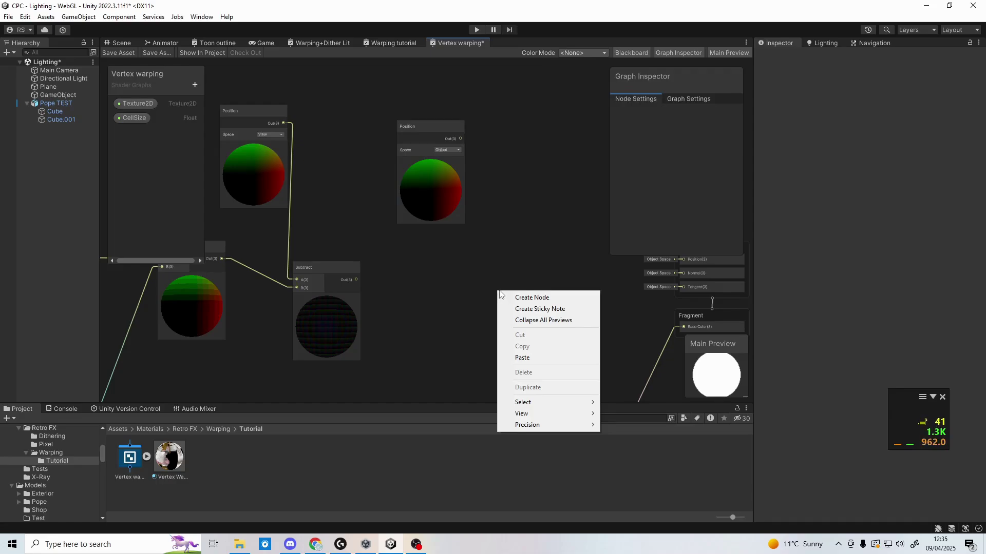
left_click(516, 297)
type("add")
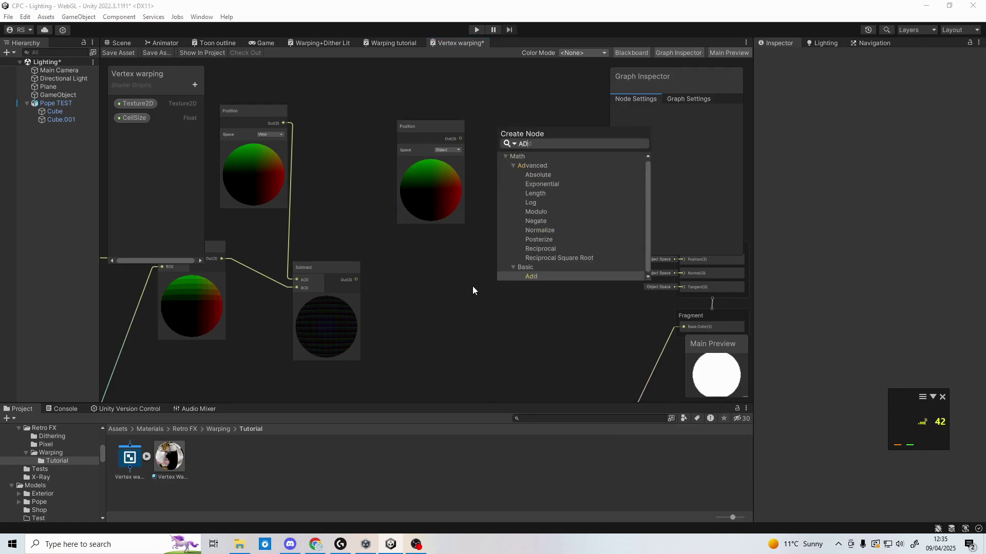
key("Return")
left_click_drag(511, 309, 518, 218)
left_click_drag(460, 139, 473, 171)
left_click_drag(506, 239, 509, 231)
Connect Subtract's output to the Add node's B input and Add's output to the Vertex Position input.
left_click_drag(358, 280, 510, 238)
middle_click_drag(476, 316, 412, 290)
middle_click_drag(464, 227, 396, 232)
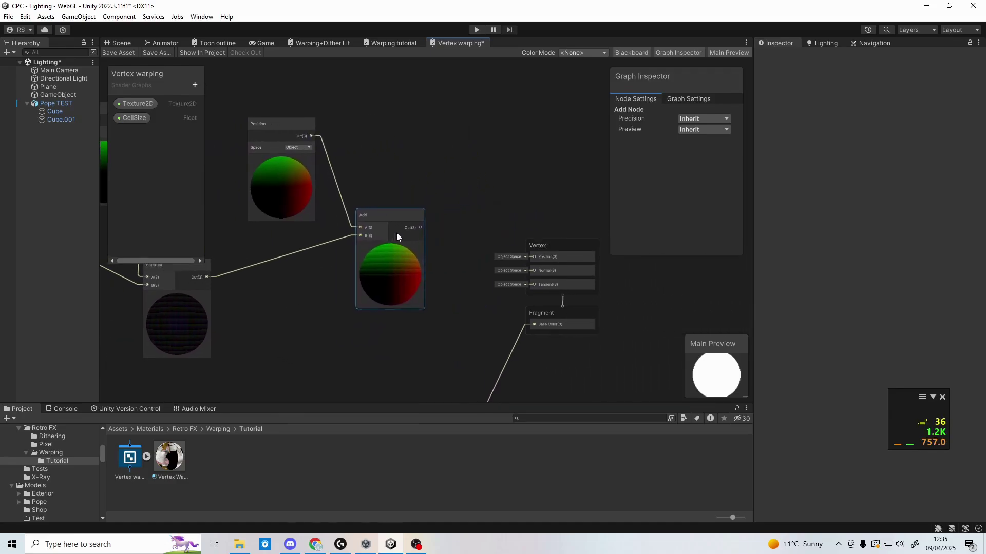
left_click_drag(420, 228, 533, 258)
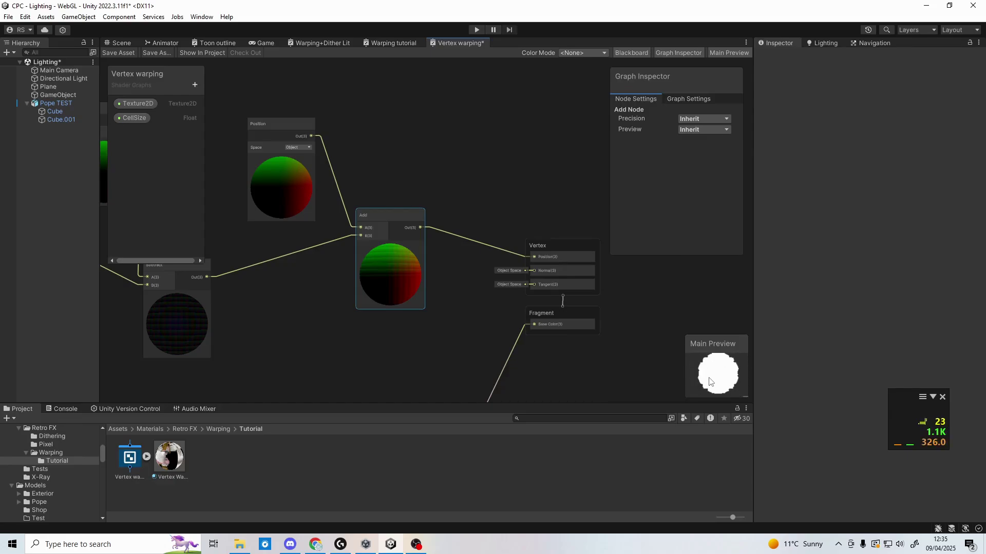
Try the Lit material type in the graph's target settings and return it to Unlit.
left_click(689, 99)
left_click(707, 182)
left_click(711, 203)
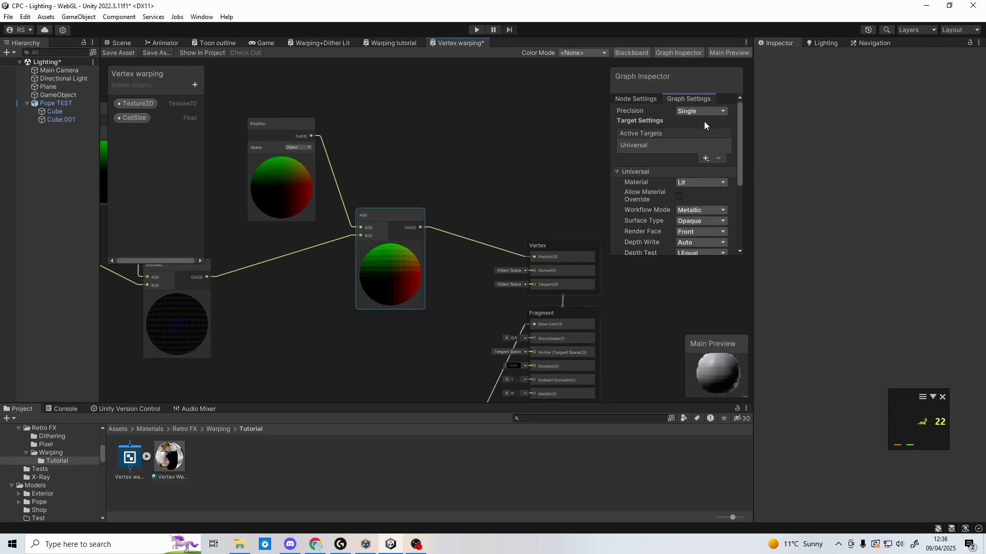
left_click(704, 184)
left_click(705, 241)
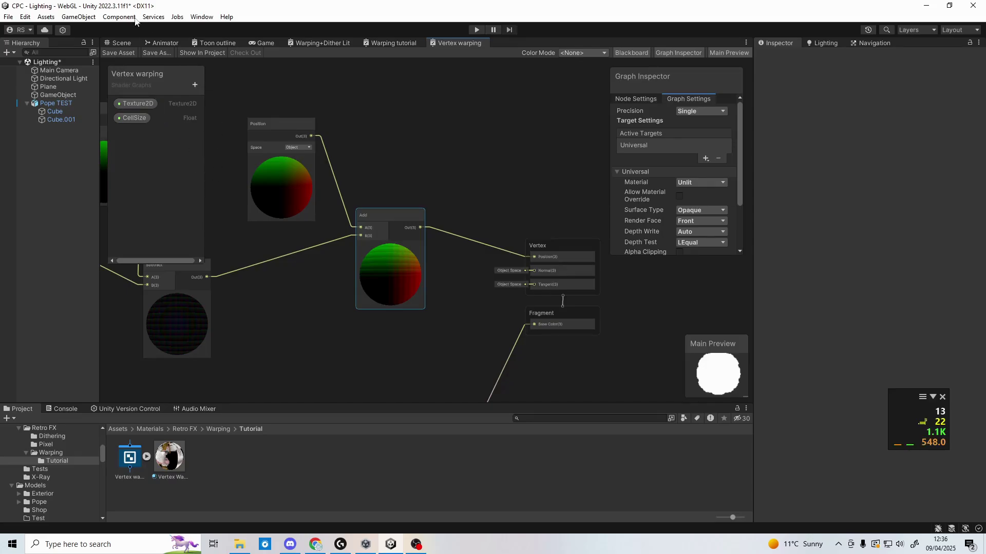
Set CellSize to 0.000001 on the Vertex Warping mat material and inspect the Pope model in the scene.
left_click(121, 43)
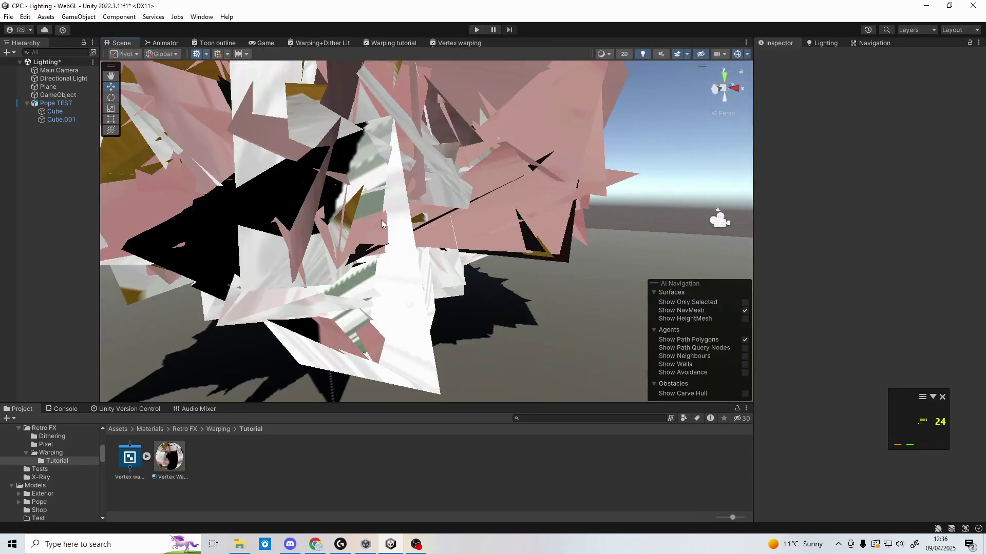
scroll(382, 225, "down", 5)
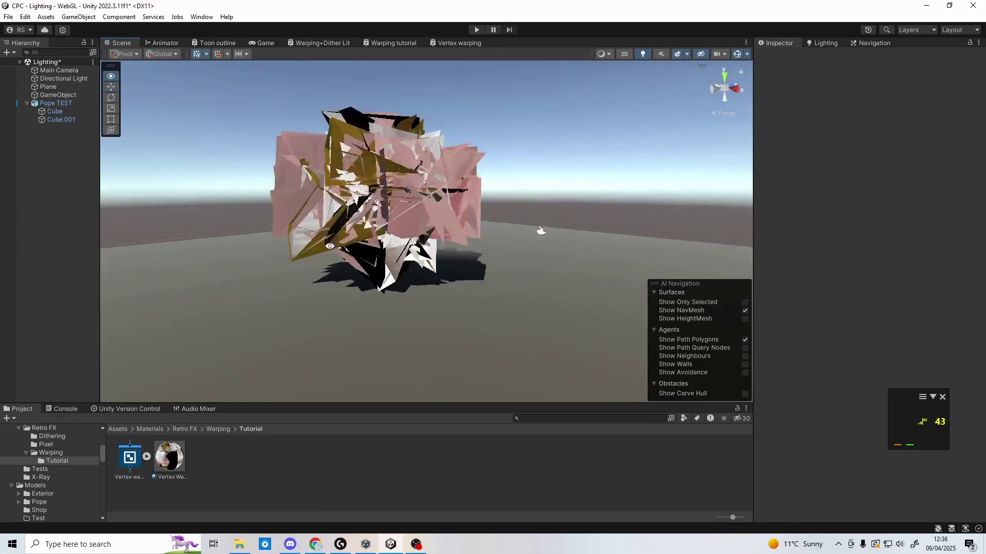
left_click(169, 456)
left_click(863, 143)
type("0")
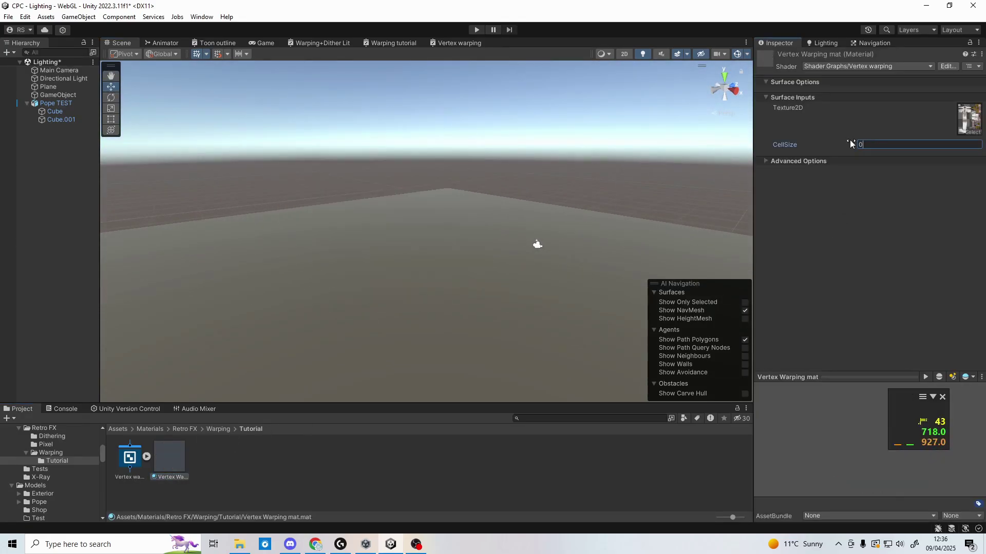
type(".000001")
left_click(639, 190)
scroll(469, 288, "up", 5)
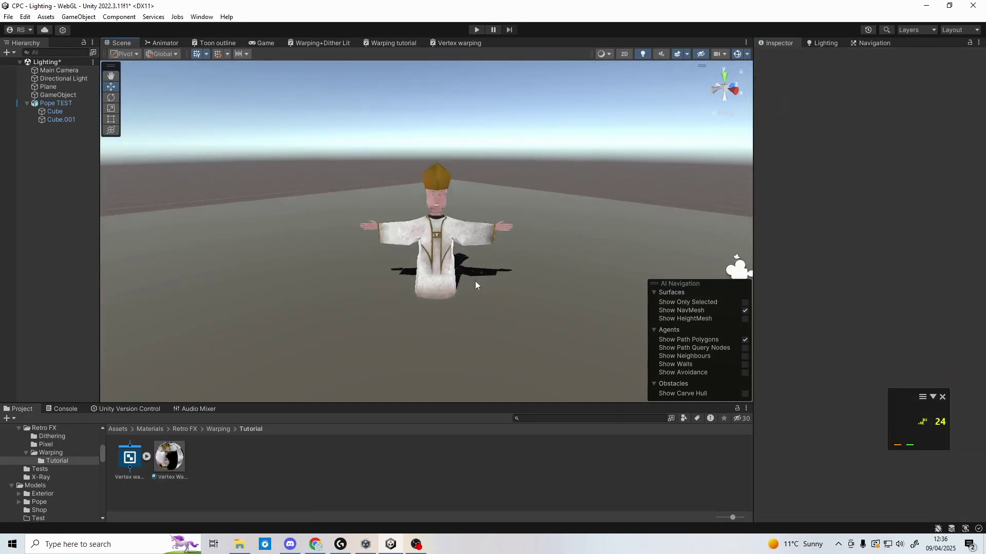
left_click_drag(469, 289, 544, 288, "alt")
scroll(544, 288, "up", 4)
Set the Vertex Warping mat material's CellSize to 0.0001 and inspect the Pope model.
left_click(170, 457)
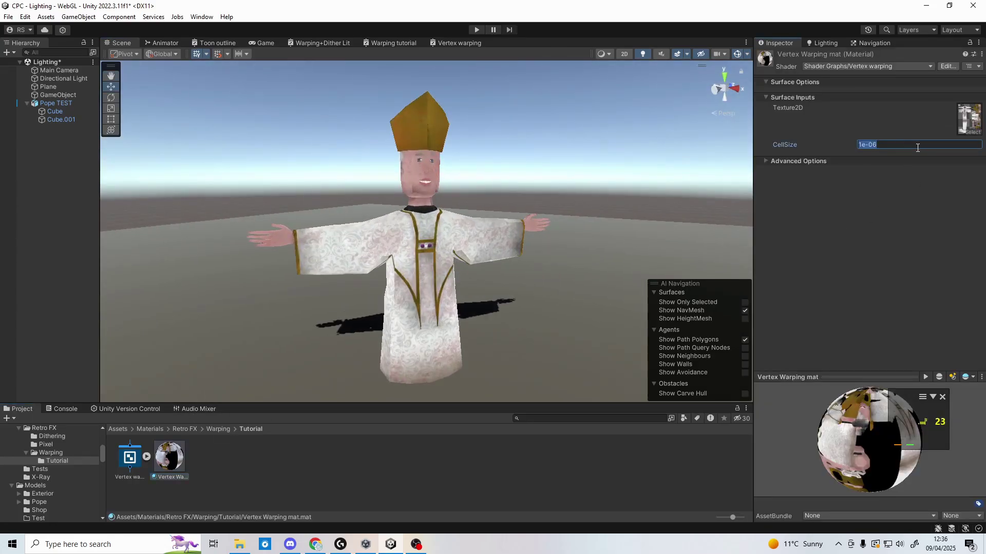
type("0.0001")
key("Return")
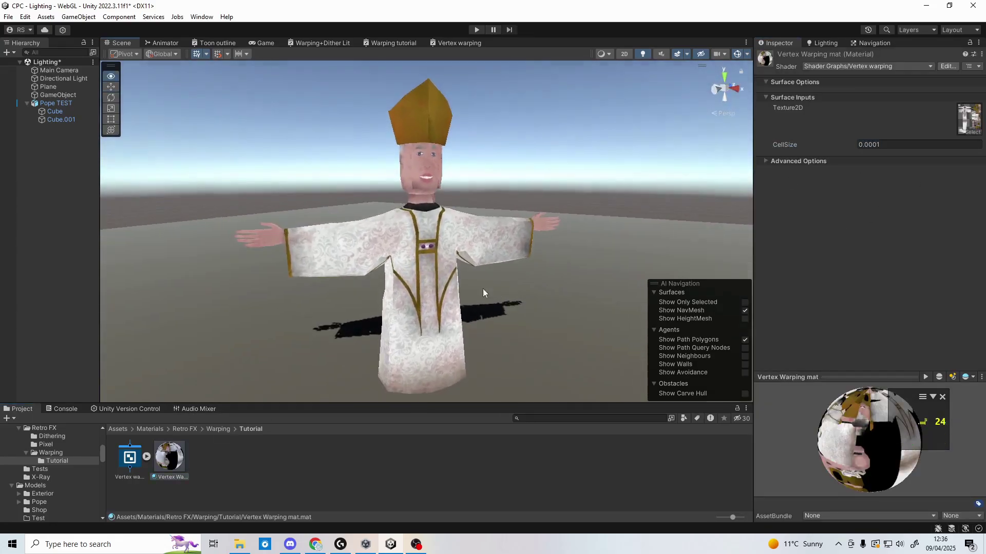
scroll(488, 290, "down", 3)
middle_click_drag(488, 290, 459, 261)
Reopen the Vertex warping shader graph, add a Divide node for the first CellSize and set its B input to 1000.
double_click(137, 466)
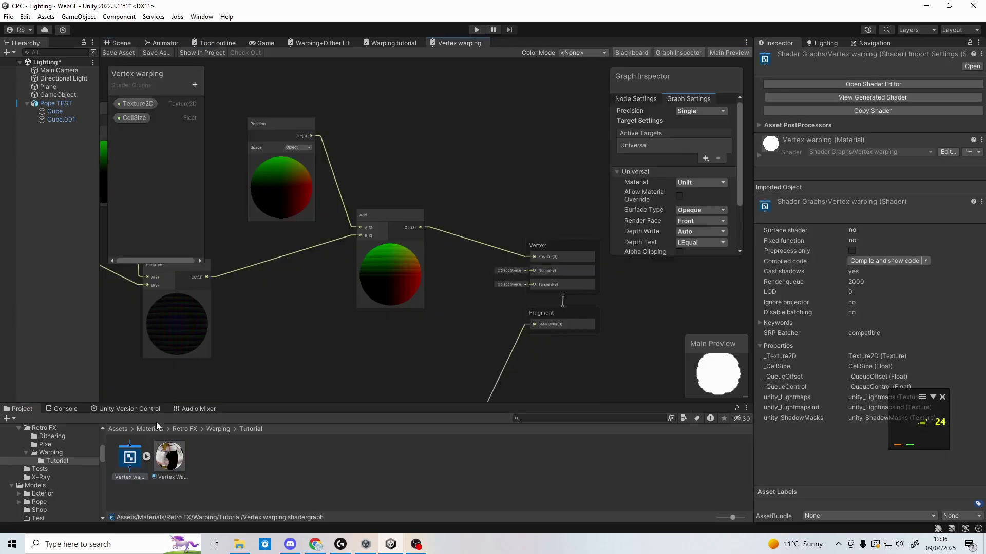
scroll(498, 220, "down", 4)
scroll(498, 219, "up", 2)
right_click(396, 255)
left_click(399, 263)
type("div")
key("Return")
left_click_drag(344, 162, 417, 121)
left_click(356, 223)
type("1000")
left_click(434, 222)
left_click(399, 181)
Connect the new Divide node's output to the B input of the Divide node before Floor, and arrange the nodes.
left_click_drag(425, 280, 417, 124)
left_click_drag(334, 224, 256, 239)
left_click_drag(382, 274, 338, 245)
Add a Divide node for the second CellSize and connect its output to the Multiply node's B input.
scroll(483, 282, "down", 2)
middle_click_drag(483, 282, 309, 226)
left_click(309, 227)
key("space")
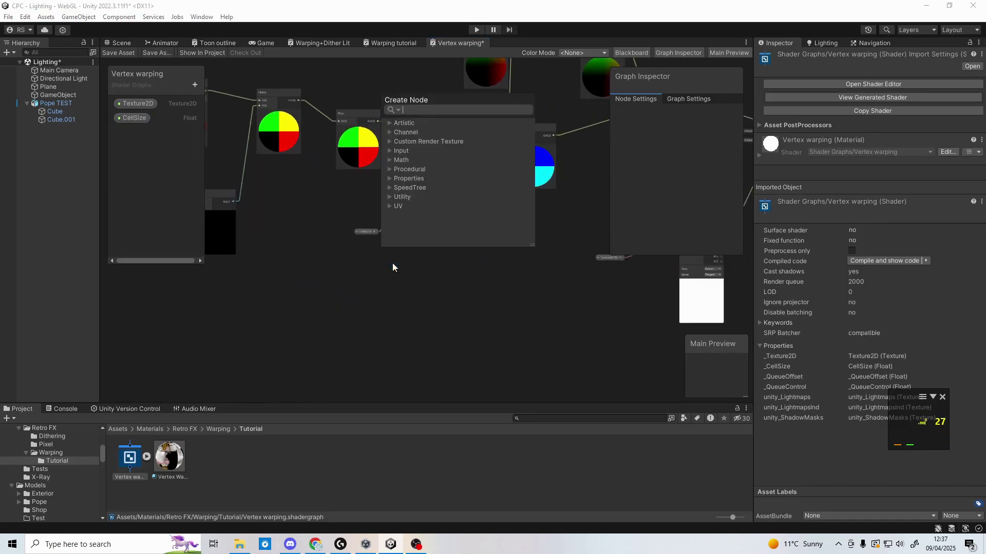
type("div")
key("Return")
left_click_drag(380, 279, 385, 279)
scroll(396, 268, "up", 4)
left_click_drag(405, 275, 445, 140)
Set the second CellSize Divide's B input to 1000, reposition it together with its CellSize node, and save the graph.
left_click(367, 235)
type("1000")
left_click(371, 257)
scroll(420, 232, "down", 2)
left_click_drag(298, 292, 444, 367)
left_click_drag(423, 318, 356, 279)
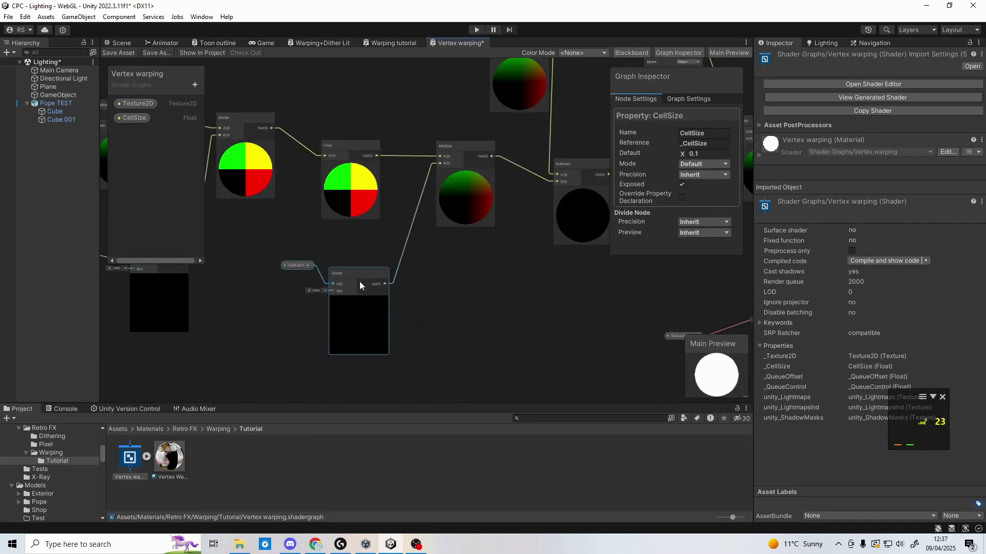
left_click(484, 299)
scroll(483, 299, "down", 3)
middle_click_drag(484, 298, 385, 265)
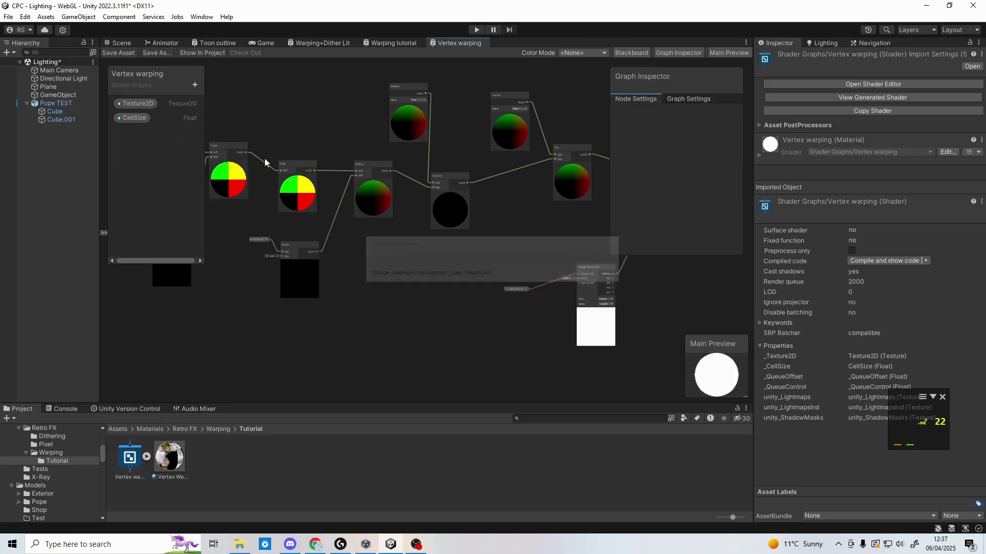
Set CellSize to 1 on the Vertex Warping mat material and inspect the Pope model in the scene.
left_click(123, 44)
left_click(169, 458)
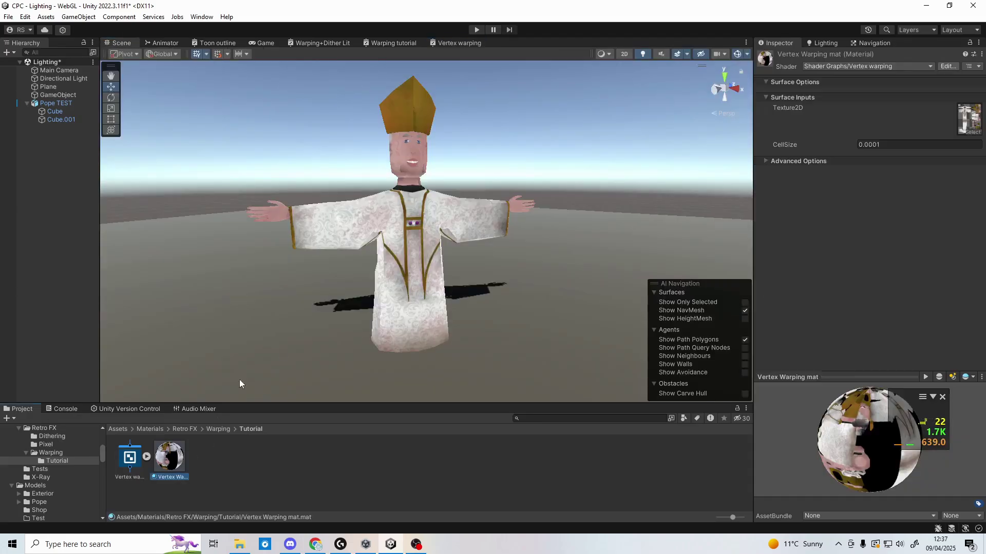
type("1")
scroll(491, 261, "up", 1)
left_click_drag(491, 262, 364, 232, "alt")
Try a CellSize of 2 on the Vertex Warping mat material and settle on 0.7.
key("BackSpace")
type("2")
key("BackSpace")
type("0.7")
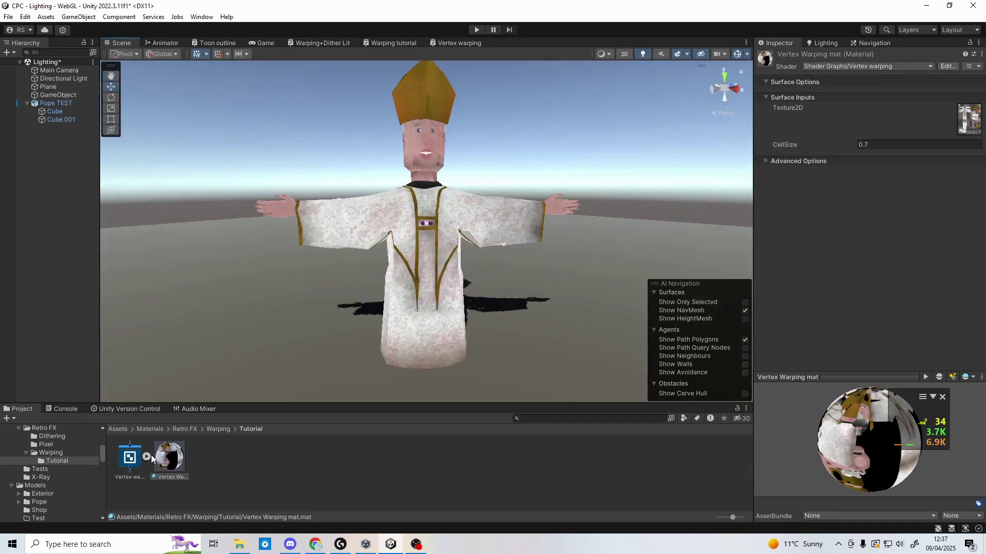
Switch the Vertex warping graph's material type to Lit, save the asset and view the Pope model in the scene.
double_click(130, 457)
left_click(688, 99)
left_click(701, 183)
left_click(688, 203)
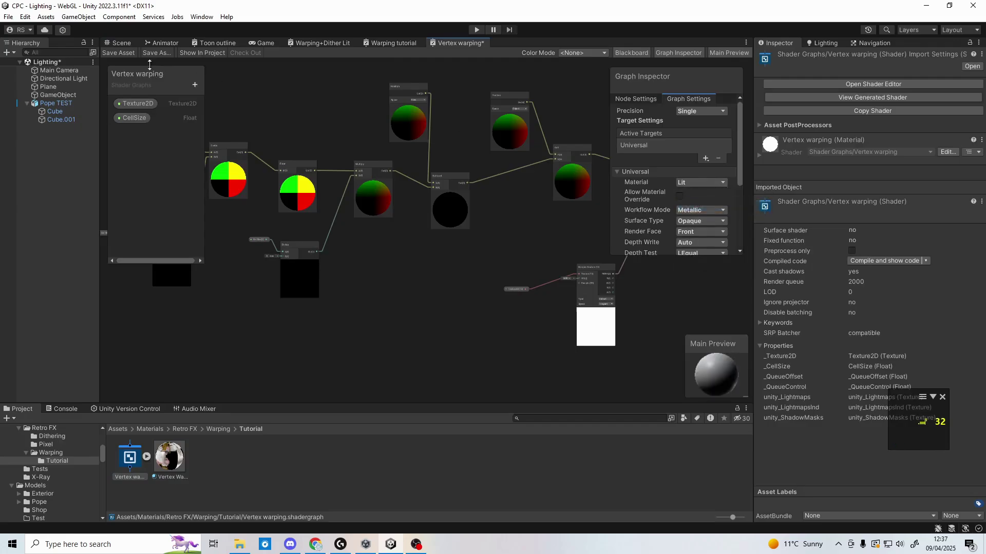
left_click(118, 53)
left_click(120, 43)
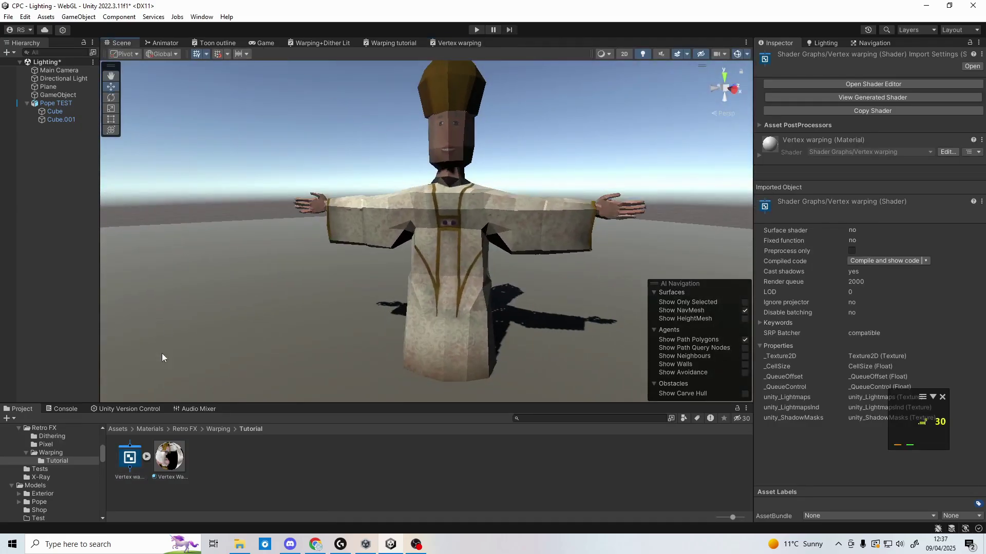
Reopen the Vertex warping graph and set its material type back to Unlit.
double_click(129, 457)
left_click(701, 182)
left_click(688, 242)
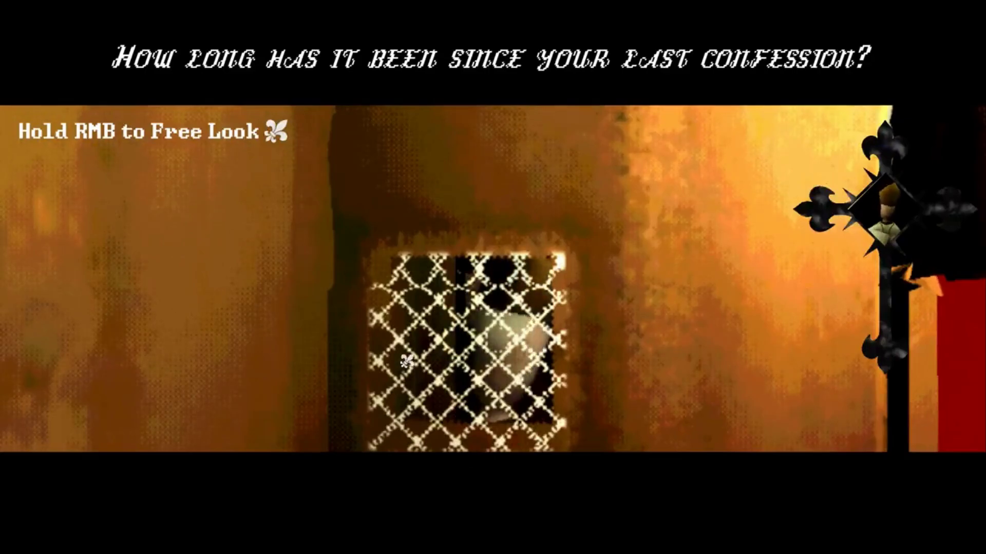
right_click_drag(402, 356, 391, 400)
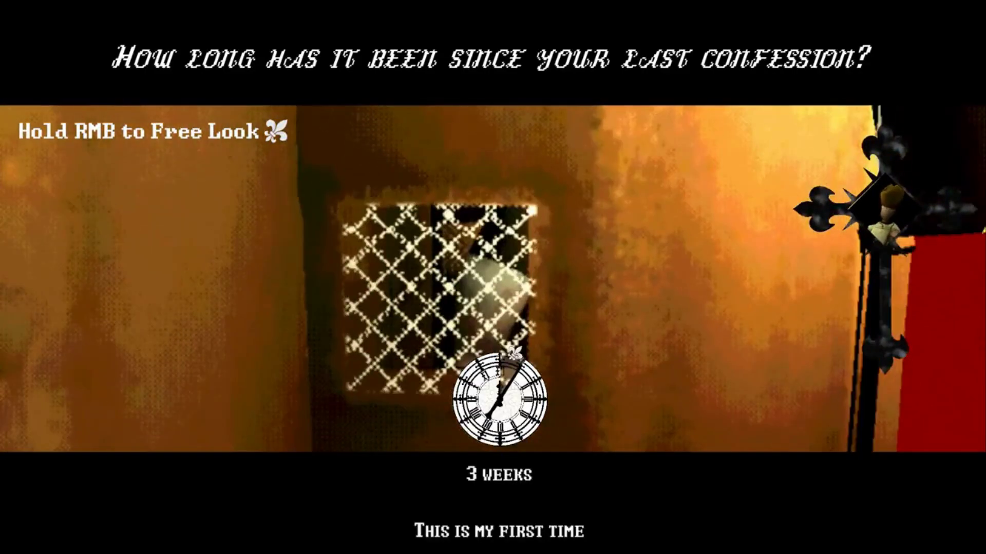
left_click(545, 540)
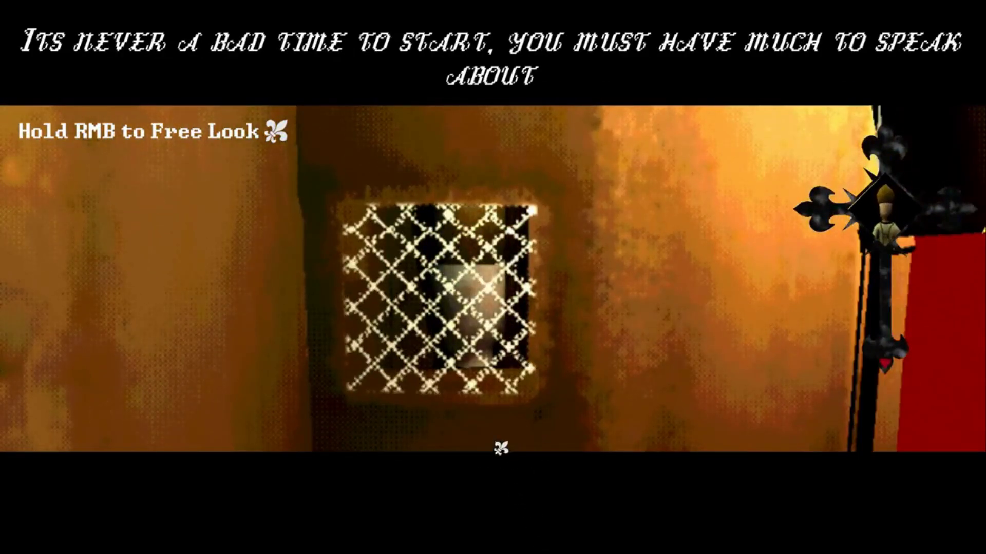